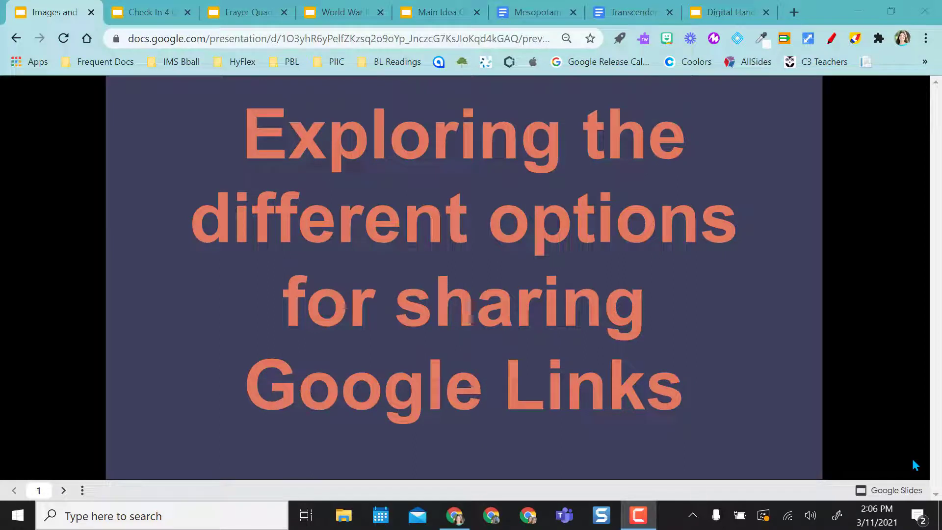
Step: Bring Chrome forward and switch to the Check In 4 Corners presentation
click(167, 298)
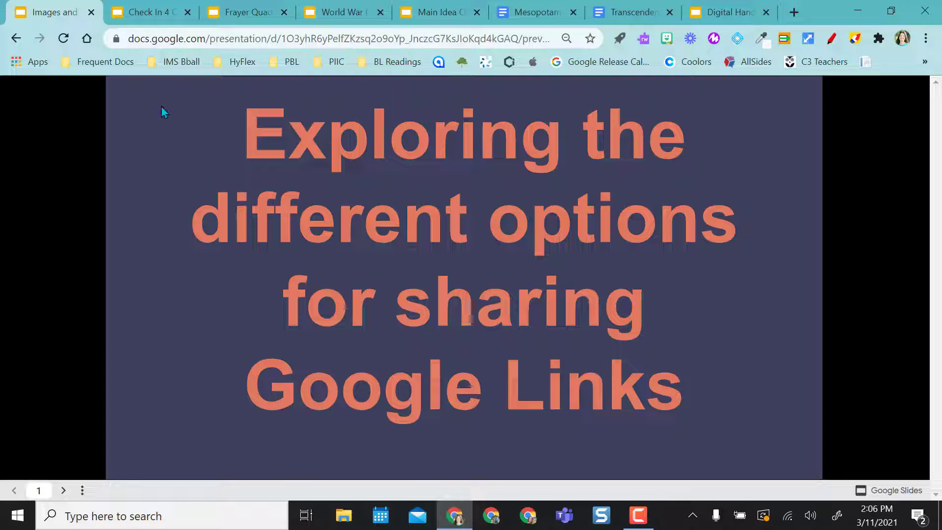
click(148, 19)
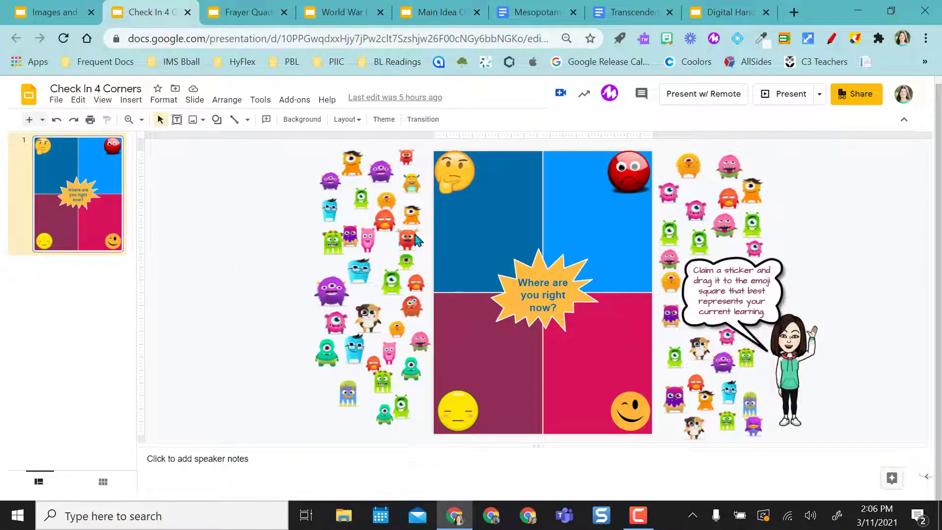
Step: Review link sharing, keep access limited to North Allegheny School District viewers, and close the dialog
click(855, 106)
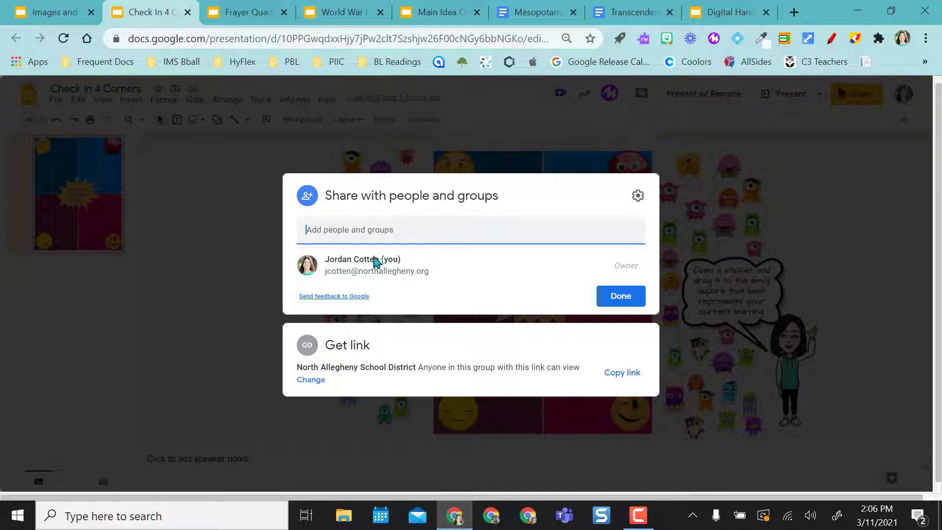
click(317, 380)
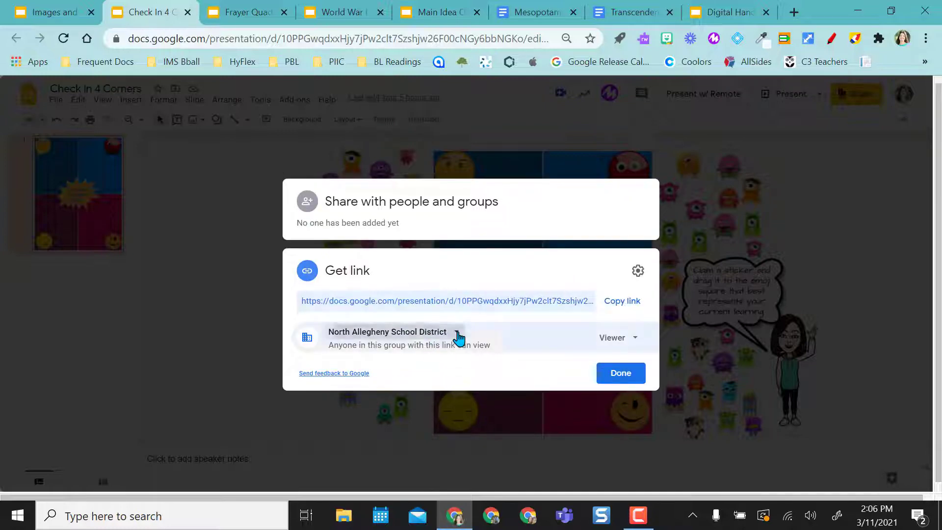
click(456, 332)
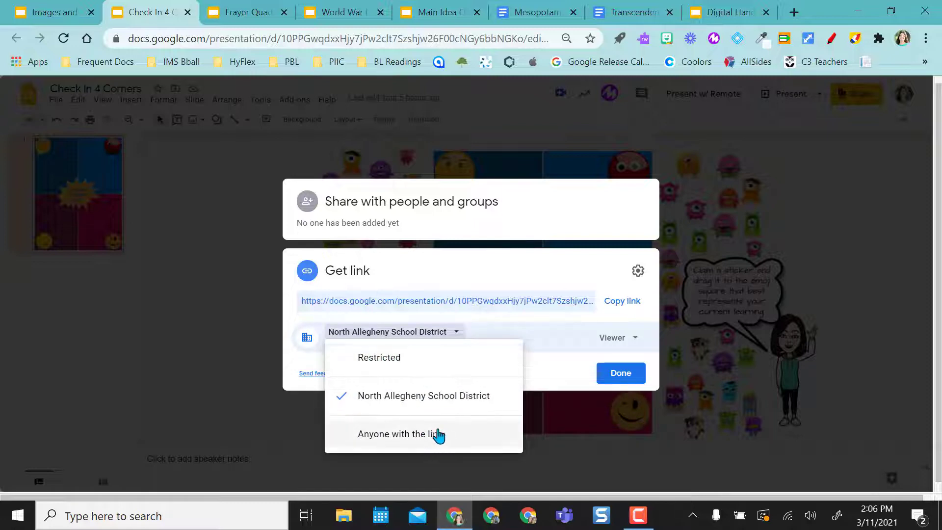
click(627, 376)
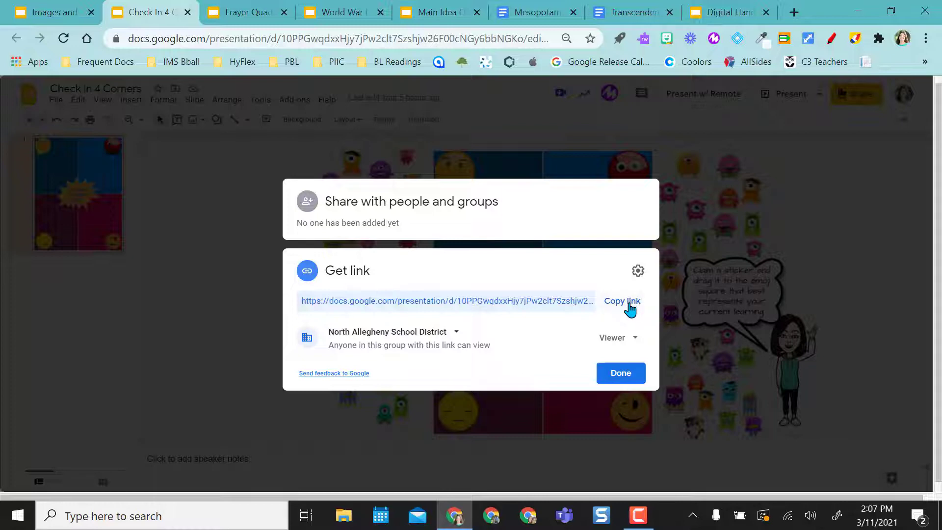
click(623, 374)
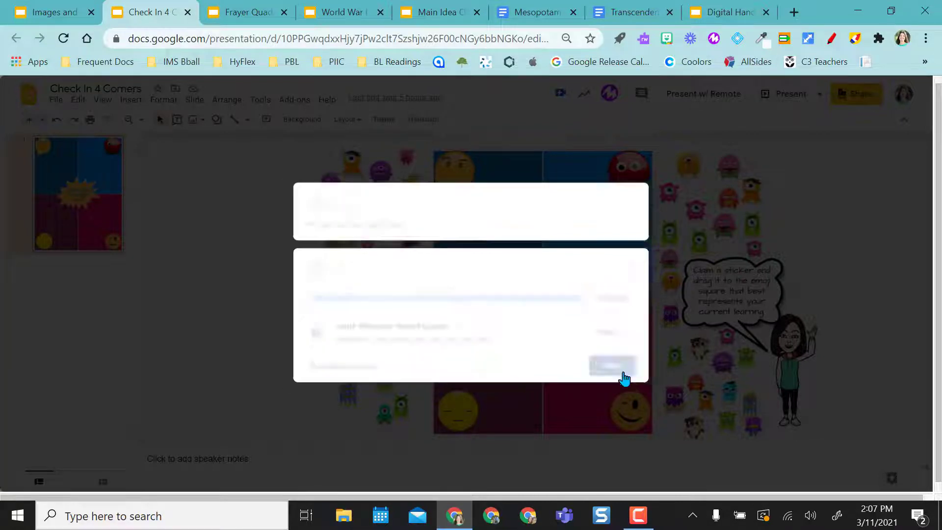
click(370, 41)
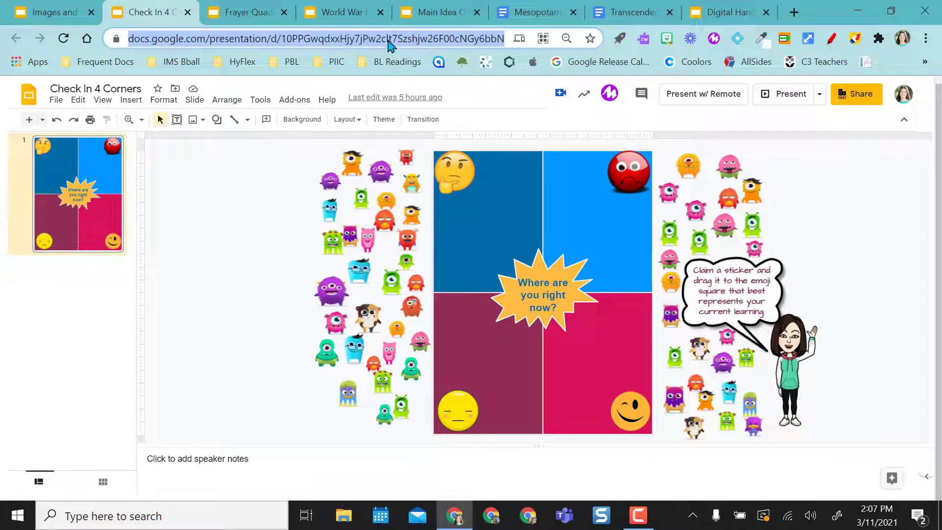
Step: Copy the presentation link via Share, then trial the pink monster in the top-right blue square and return it
click(470, 97)
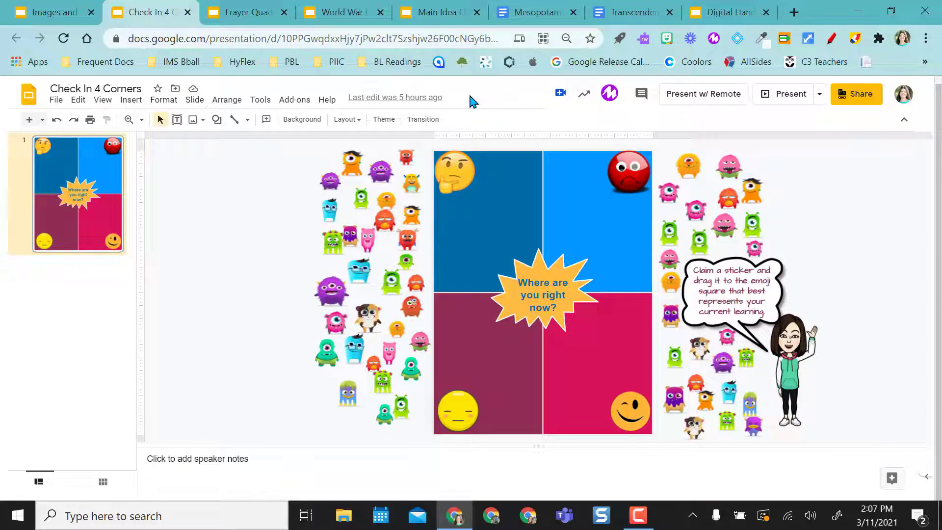
click(309, 39)
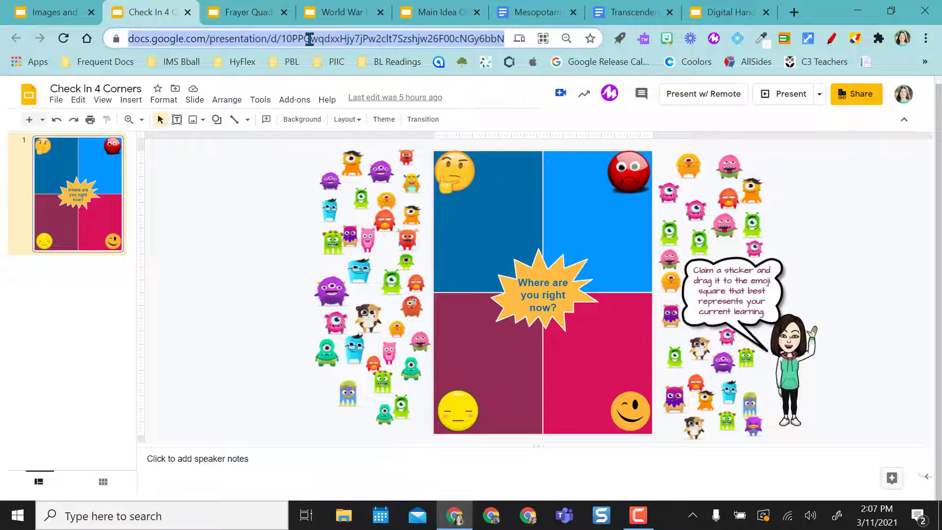
click(857, 95)
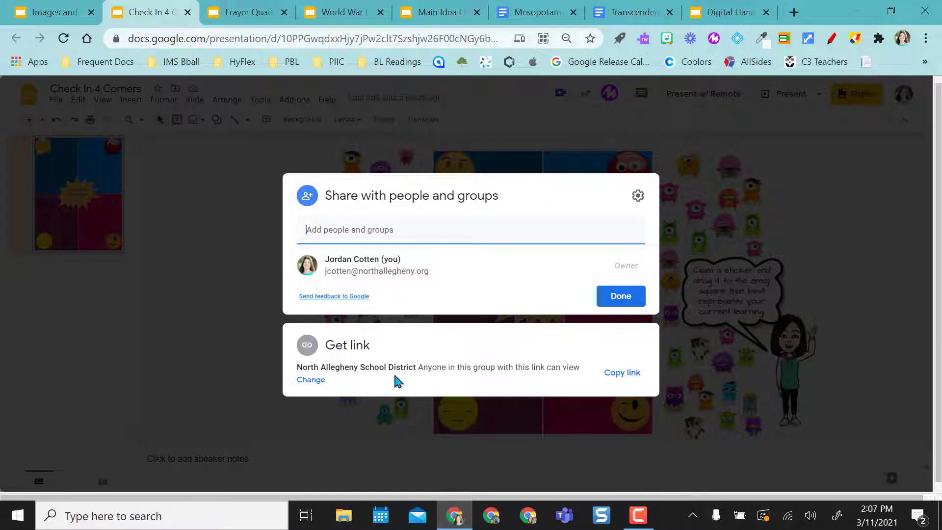
click(621, 297)
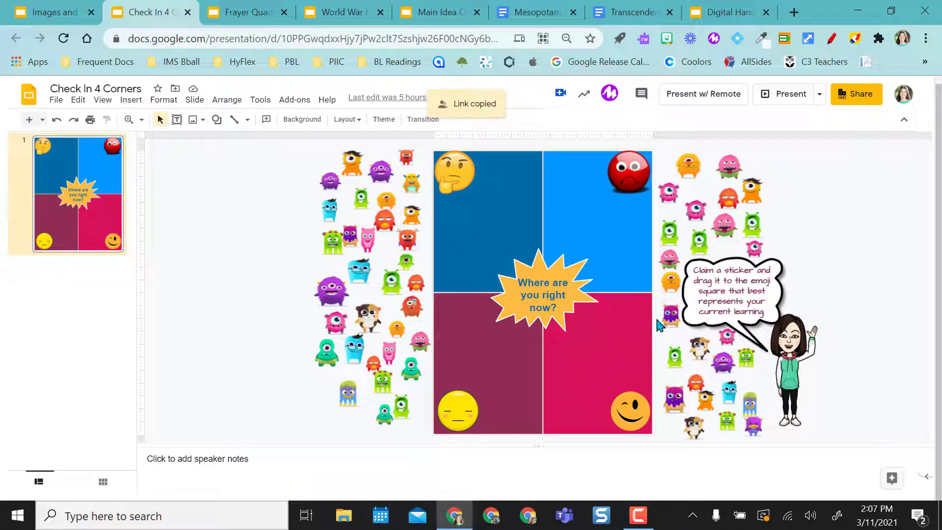
drag(734, 168, 585, 216)
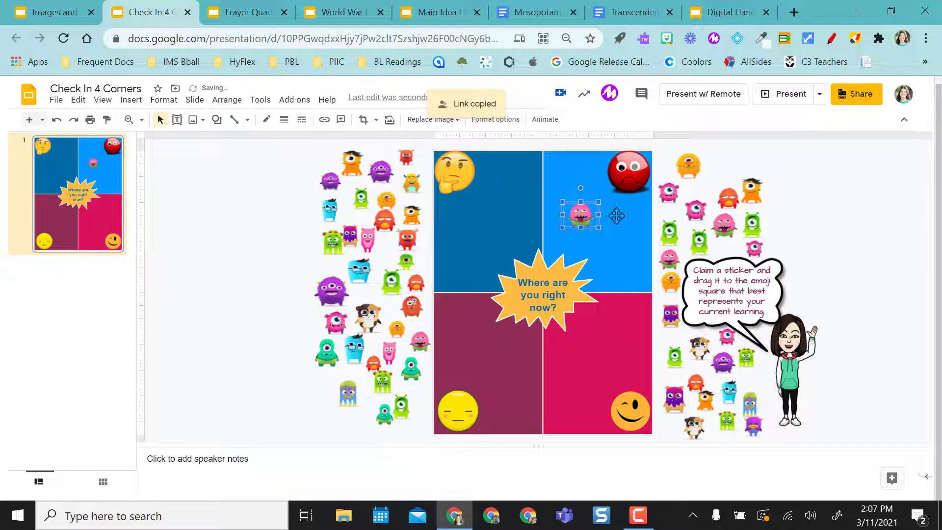
drag(722, 165, 722, 162)
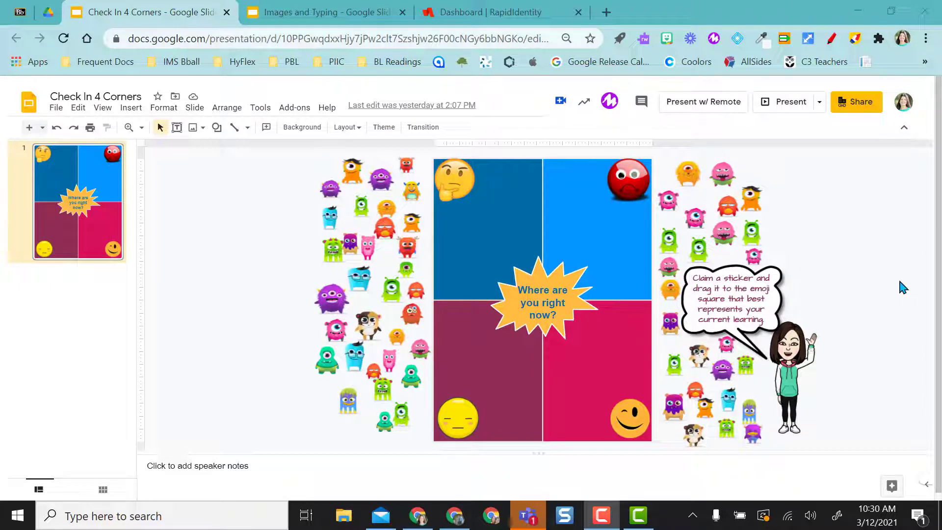
Step: Change the district's link permission from Viewer to Editor and copy the link
click(862, 107)
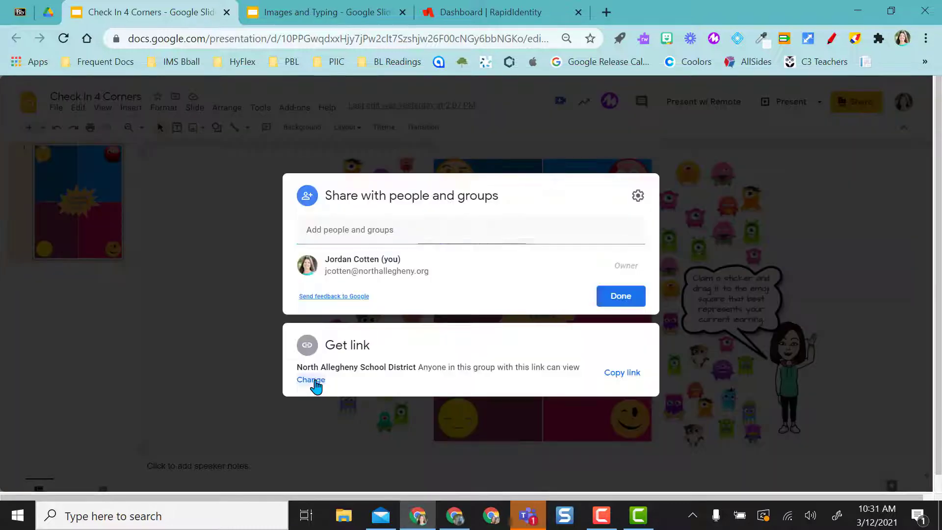
click(314, 387)
click(639, 342)
click(635, 424)
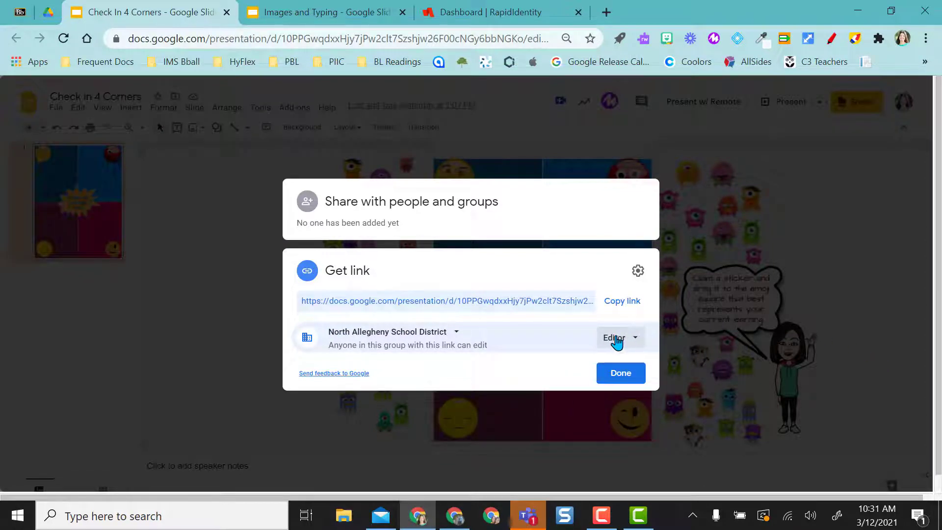
click(622, 300)
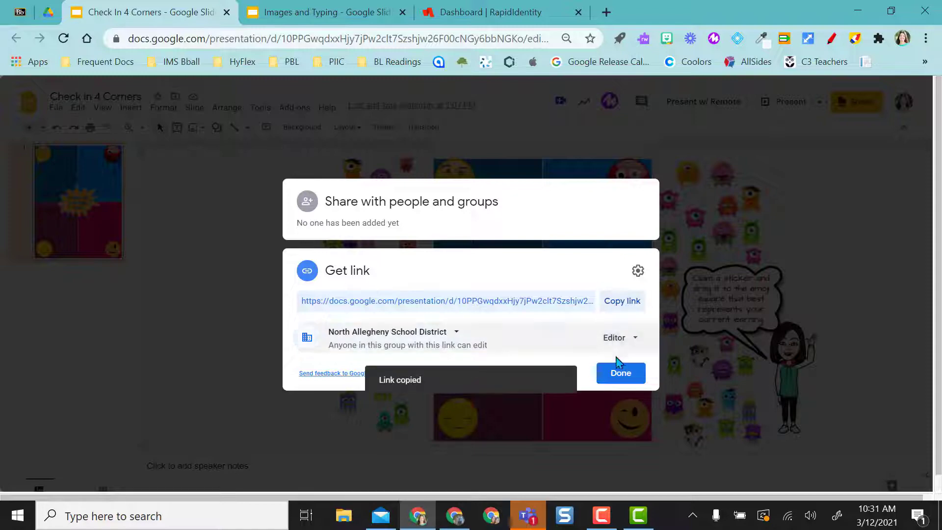
click(617, 374)
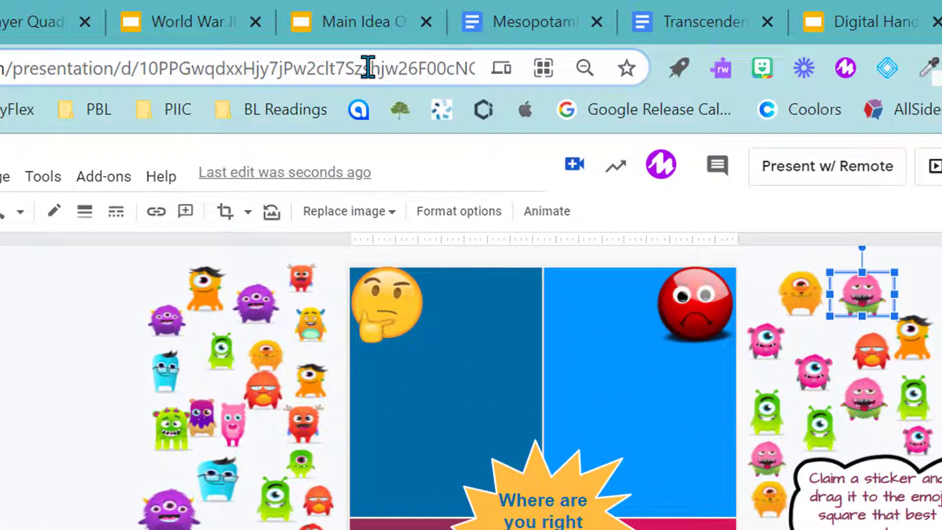
Step: Mark 'edit' at the end of the web address, then switch to the Frayer Quadrilaterals presentation
key(End)
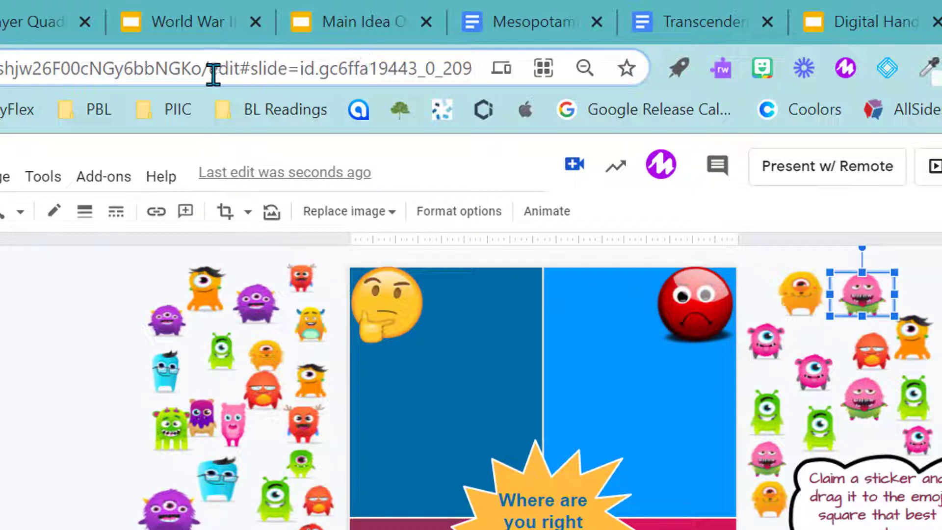
drag(209, 73, 241, 75)
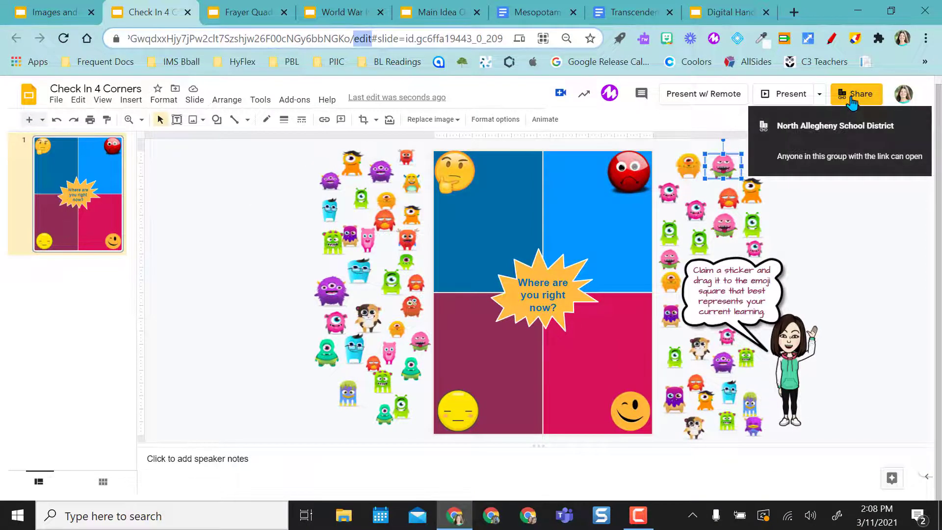
click(858, 228)
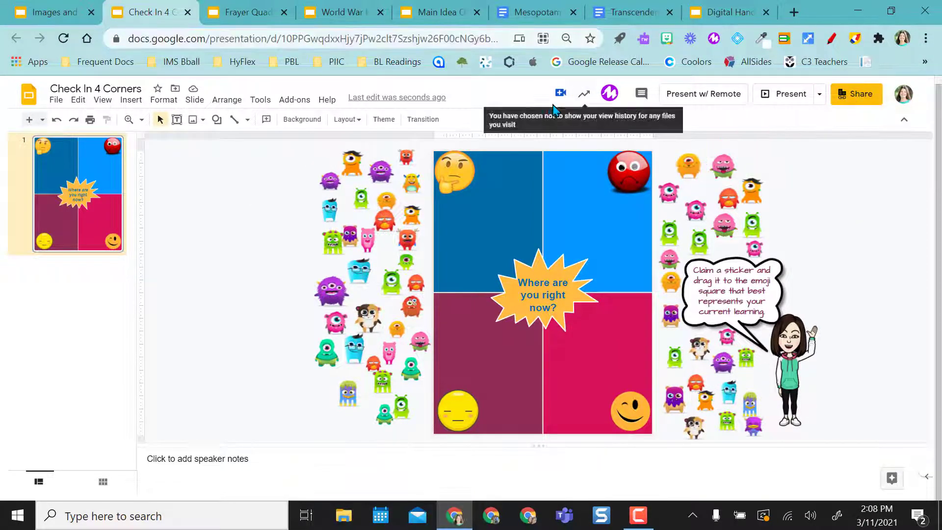
click(246, 11)
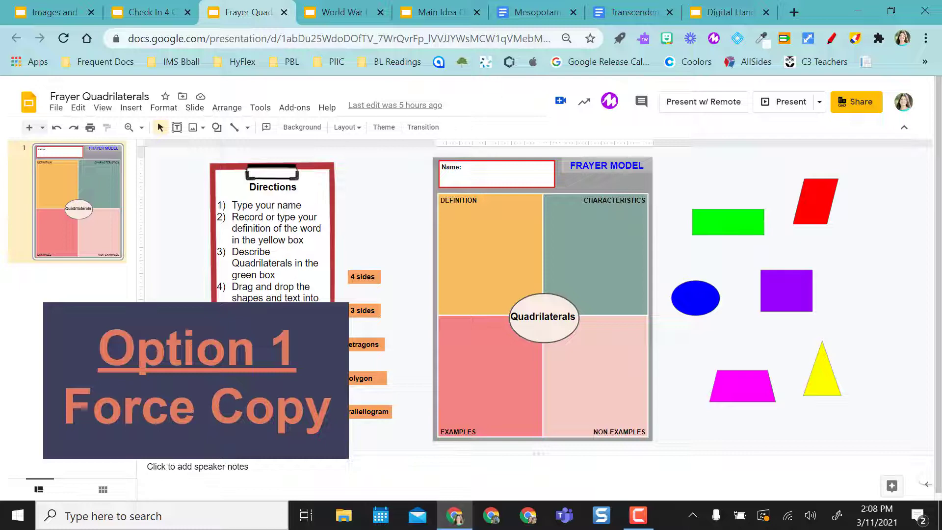
Step: Change the Frayer Quadrilaterals address ending to /copy and make a copy of the deck
click(438, 38)
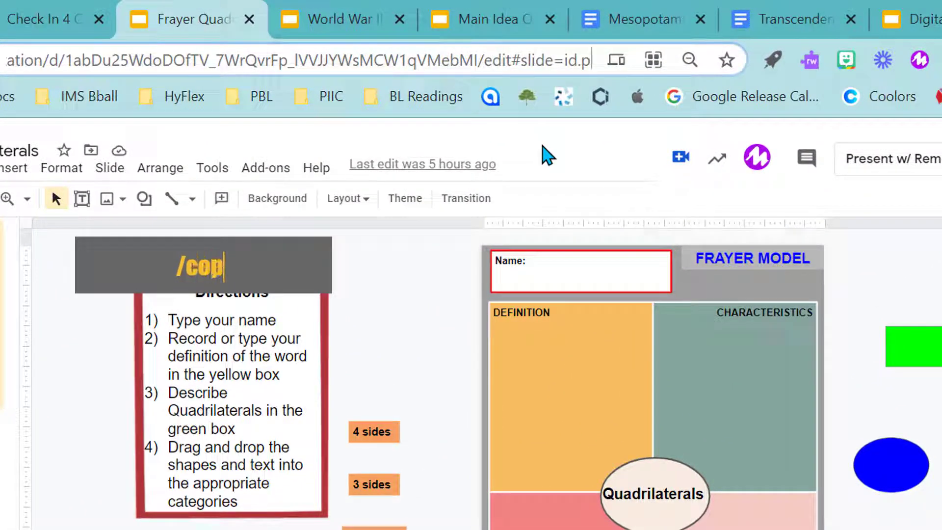
key(BackSpace)
key(BackSpace)
key(BackSpace)
key(BackSpace)
key(BackSpace)
key(BackSpace)
key(BackSpace)
key(BackSpace)
key(BackSpace)
key(BackSpace)
key(BackSpace)
key(BackSpace)
key(BackSpace)
key(BackSpace)
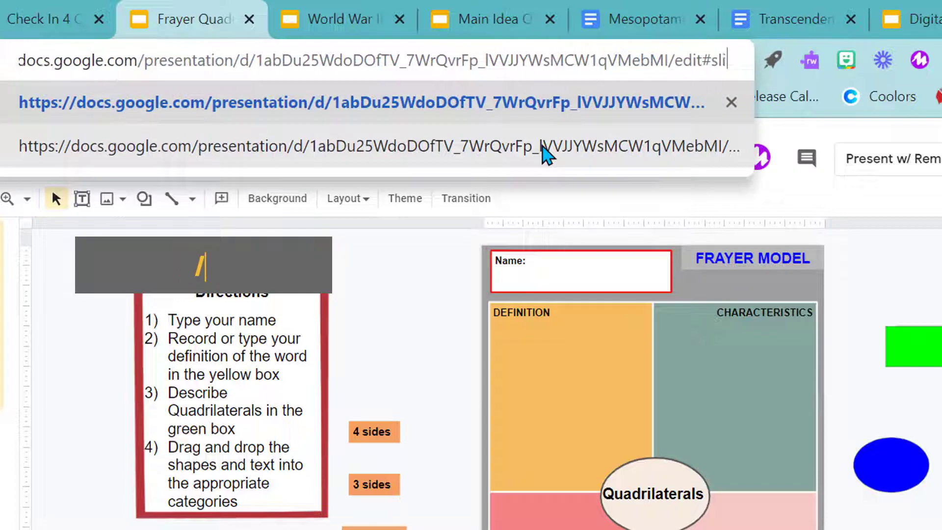
key(BackSpace)
text(cop)
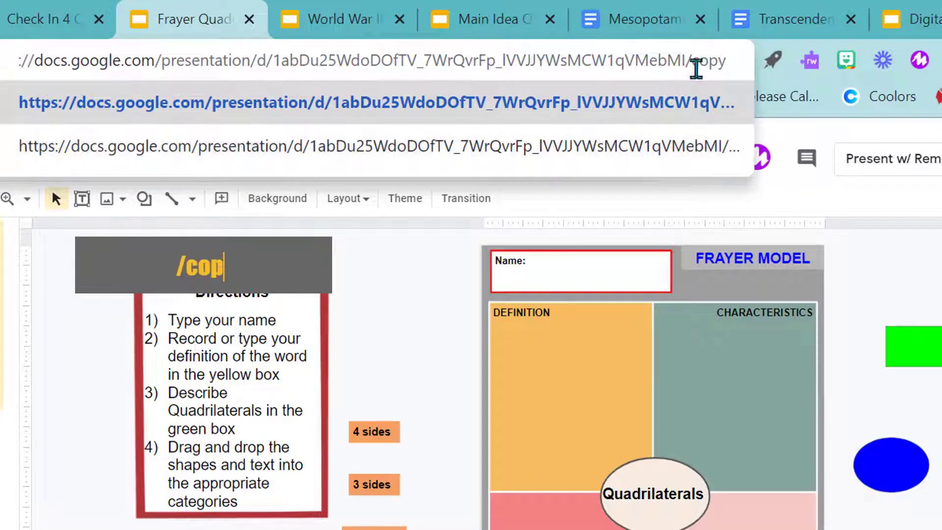
text(y)
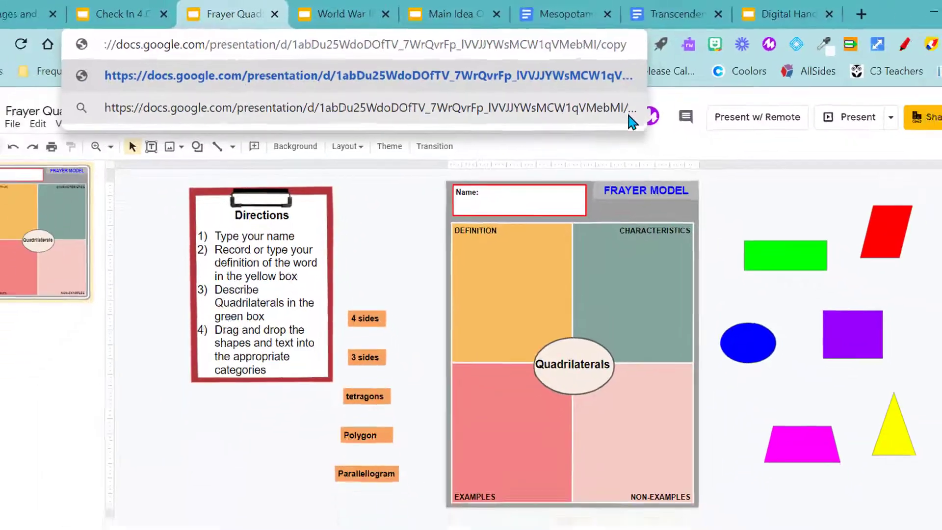
key(Return)
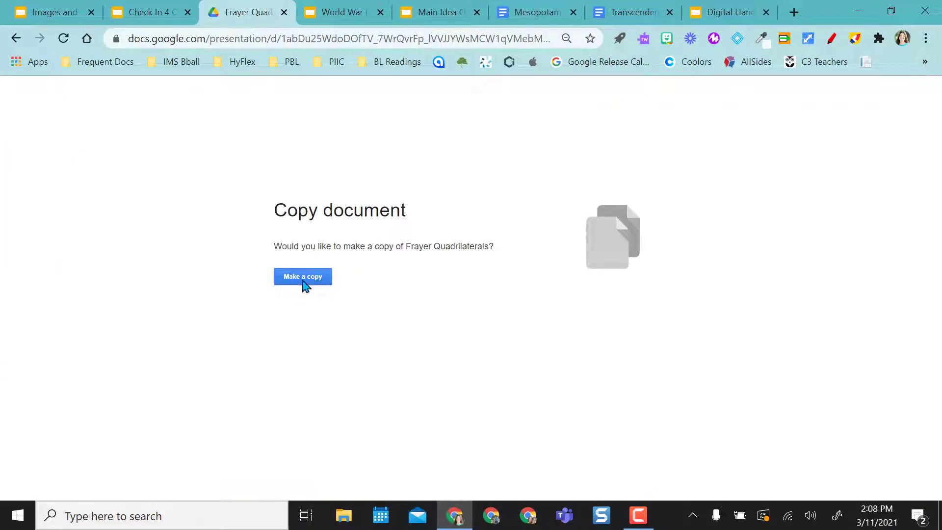
click(303, 278)
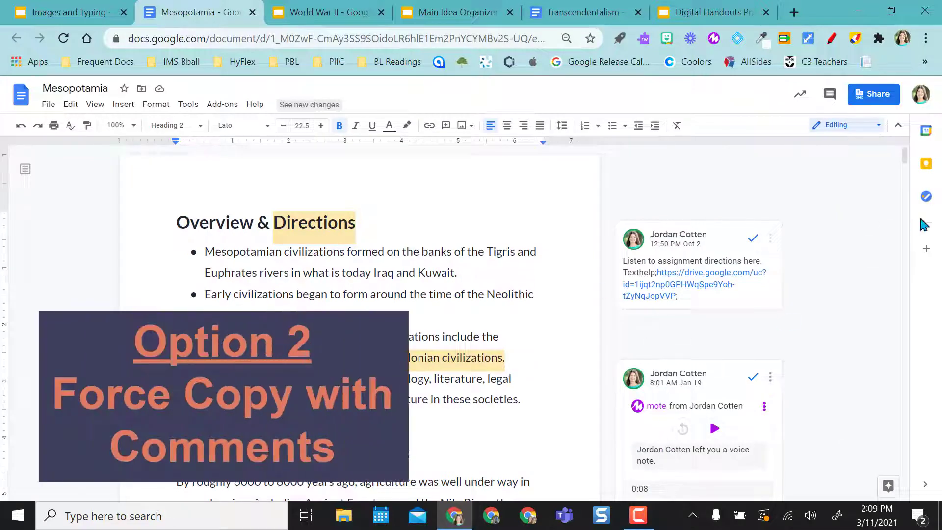
Step: Rewrite the Mesopotamia address ending from /edit to /copy?copyComments=true
mouse_move(906, 162)
mouse_down()
mouse_move(913, 204)
mouse_move(909, 150)
mouse_up()
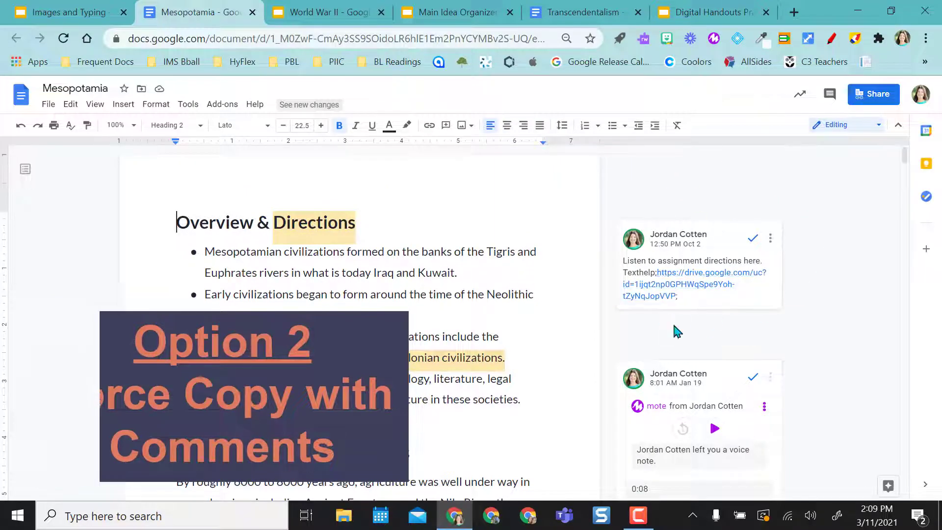
click(481, 38)
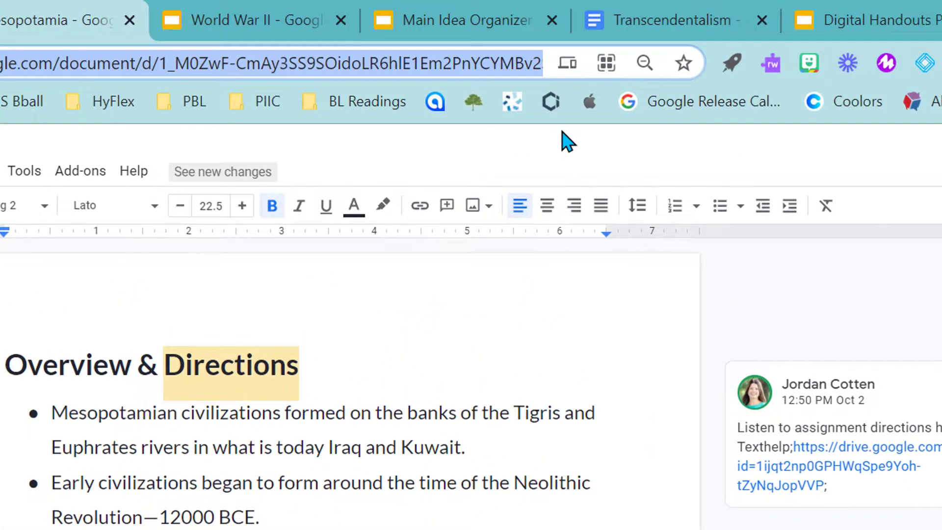
key(End)
key(BackSpace)
key(BackSpace)
key(BackSpace)
key(BackSpace)
key(BackSpace)
key(BackSpace)
key(BackSpace)
key(BackSpace)
key(BackSpace)
key(BackSpace)
key(BackSpace)
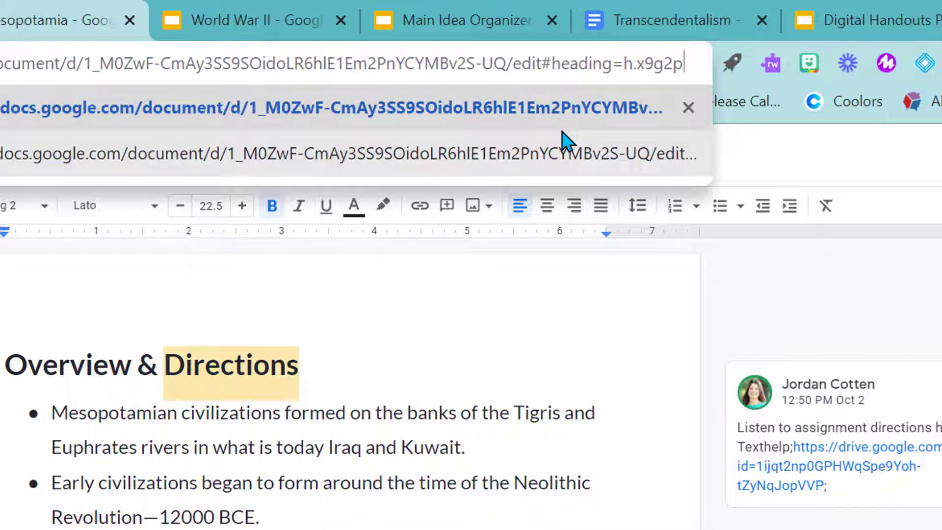
key(BackSpace)
key(BackSpace)
key(BackSpace)
key(BackSpace)
key(BackSpace)
key(BackSpace)
key(BackSpace)
key(BackSpace)
key(BackSpace)
key(BackSpace)
key(BackSpace)
key(BackSpace)
key(BackSpace)
key(BackSpace)
key(BackSpace)
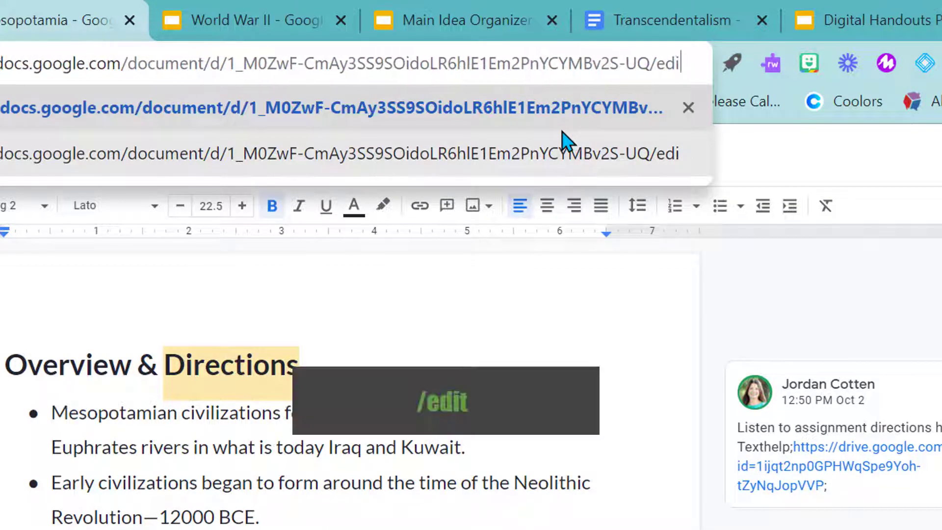
key(BackSpace)
text(c)
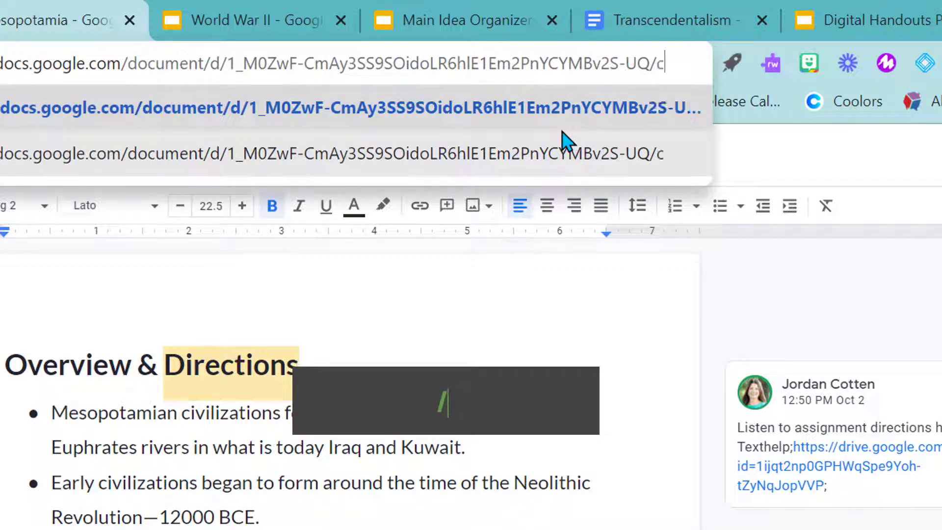
text(opy?copy)
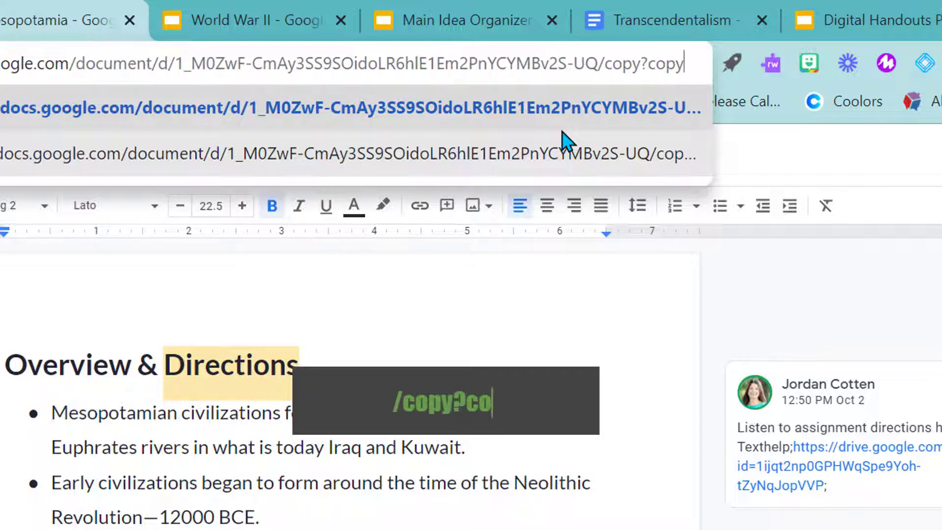
text(Comments=)
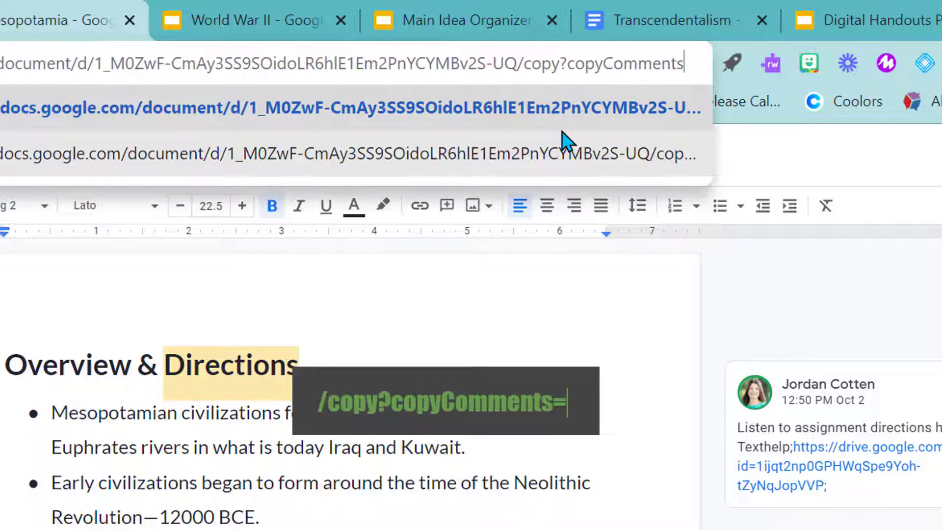
text(true)
Step: Make Copy of Mesopotamia from the link, check a carried-over comment, then close that tab
key(Return)
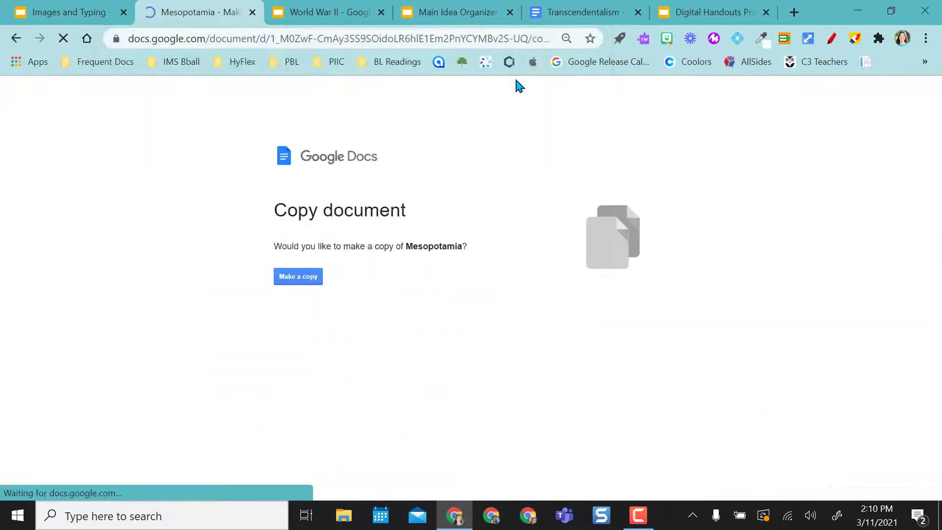
click(314, 277)
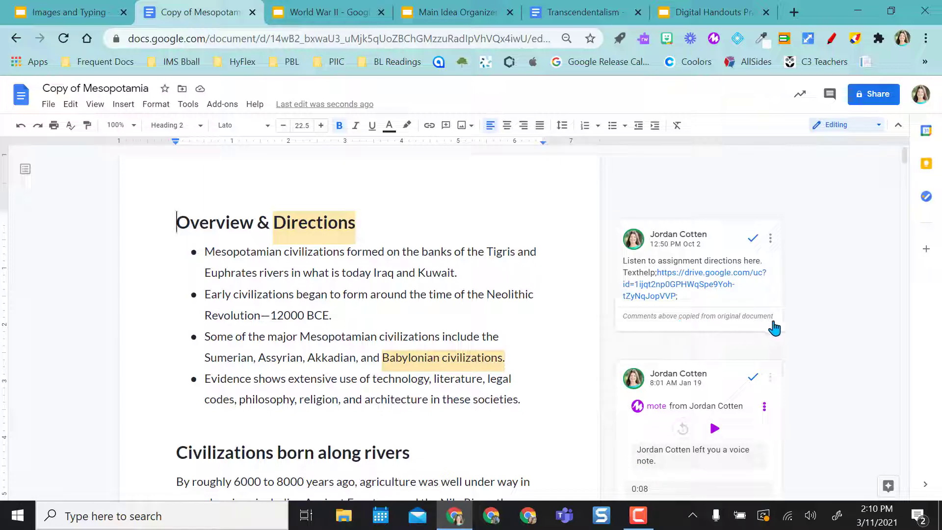
click(722, 251)
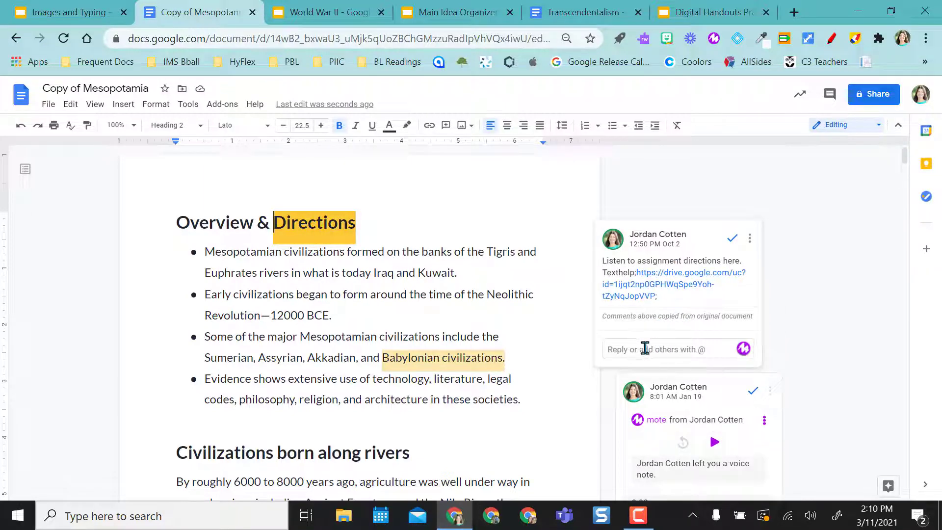
click(173, 182)
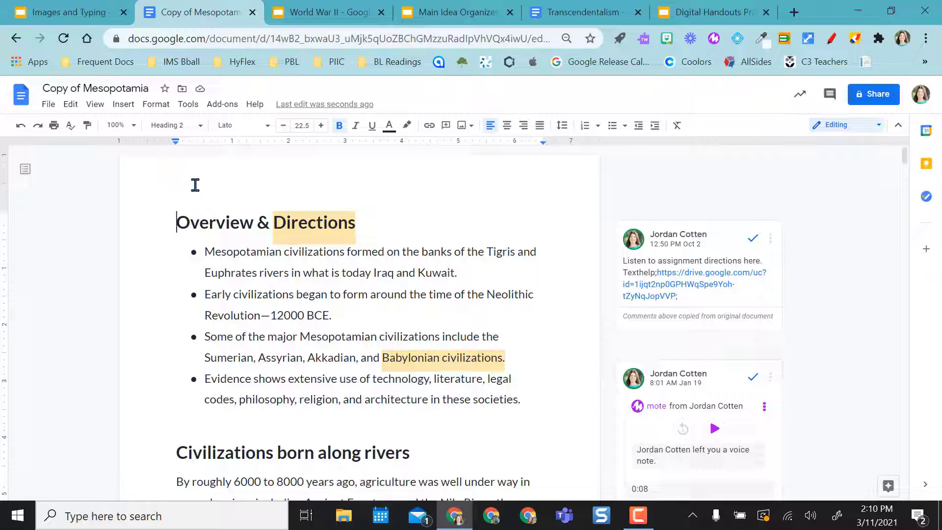
key(ctrl+w)
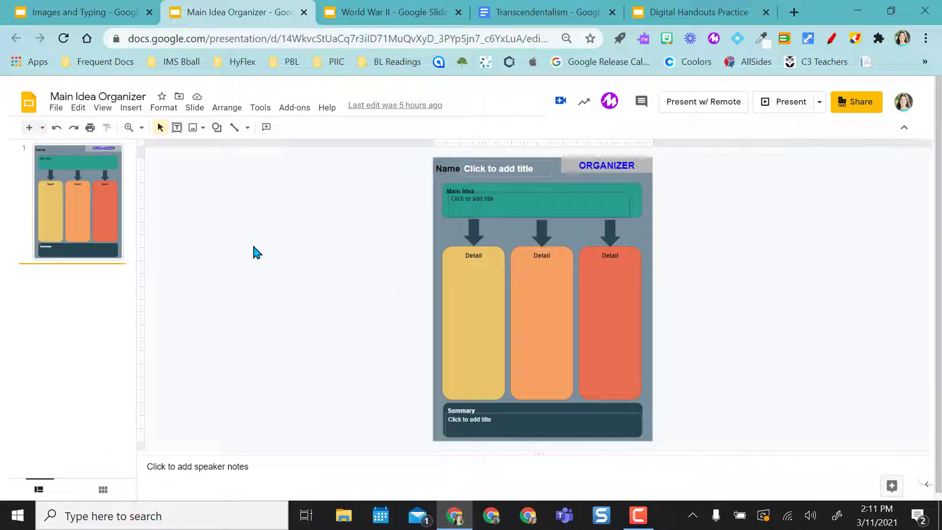
Step: Change the Main Idea Organizer address to /template/preview, use the template to copy it, then close the copy
key(ctrl+l)
key(End)
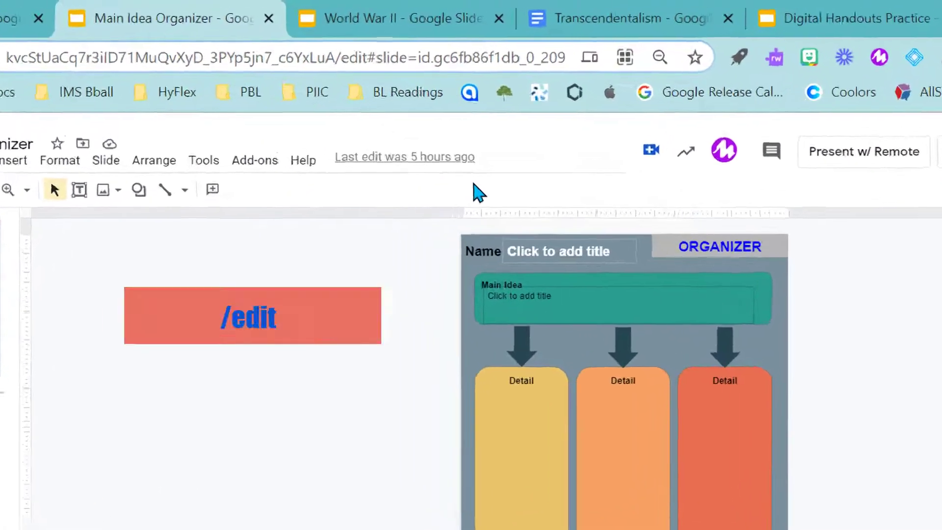
key(BackSpace)
key(BackSpace)
key(BackSpace)
key(BackSpace)
key(BackSpace)
key(BackSpace)
key(BackSpace)
key(BackSpace)
key(BackSpace)
key(BackSpace)
key(BackSpace)
key(BackSpace)
key(BackSpace)
key(BackSpace)
key(BackSpace)
key(BackSpace)
key(BackSpace)
key(BackSpace)
key(BackSpace)
key(BackSpace)
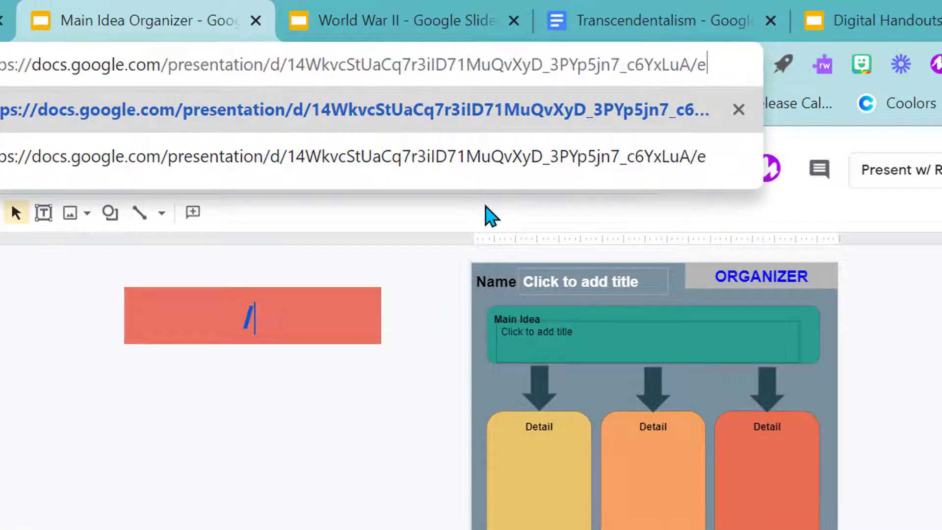
key(BackSpace)
text(tem)
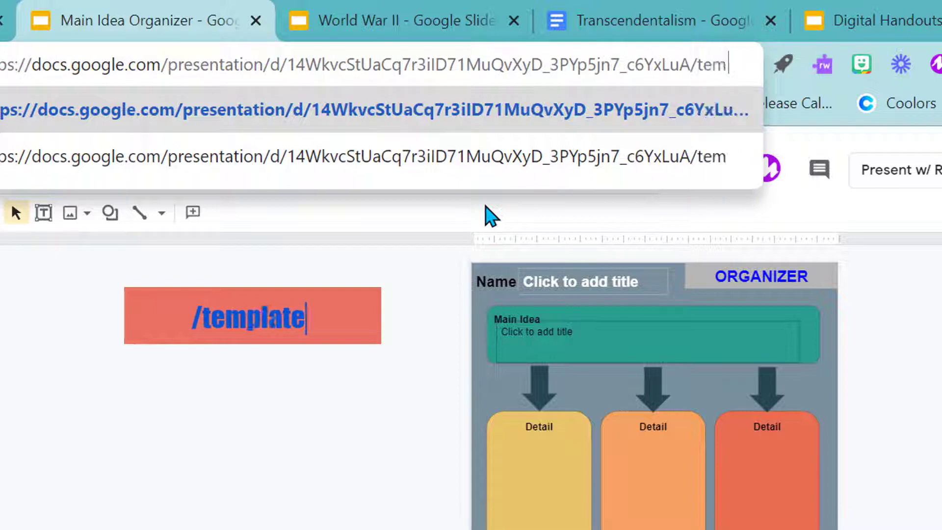
text(plate/preview)
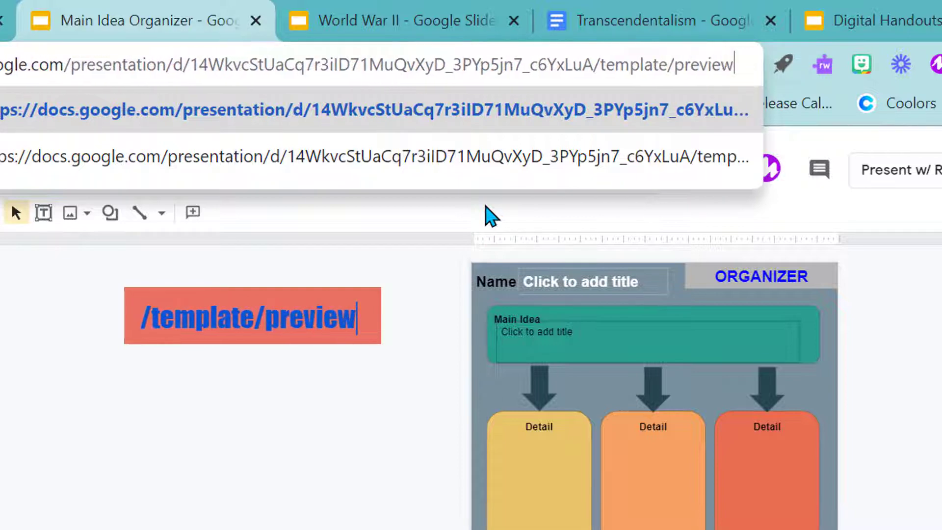
key(Return)
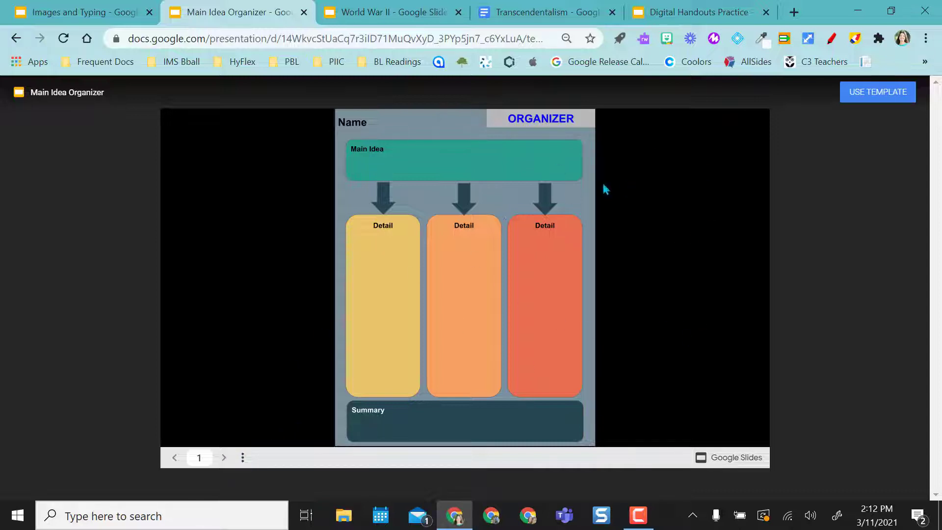
click(873, 103)
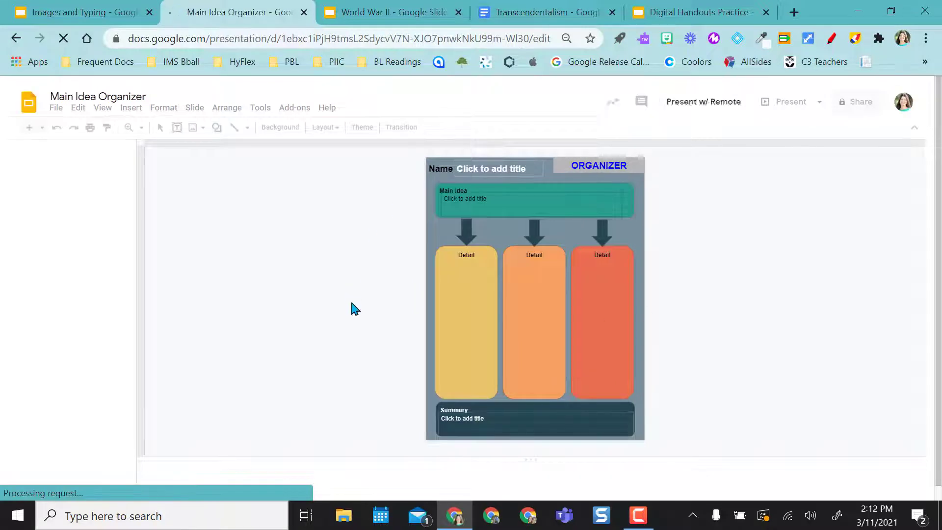
key(ctrl+w)
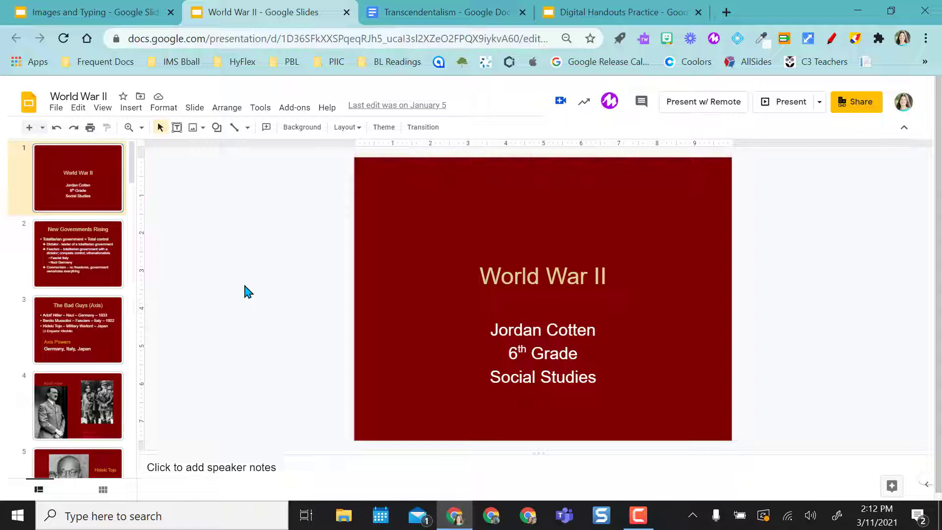
Step: Replace the World War II address ending /edit#slide=id.p3 with /preview and load it
key(ctrl+l)
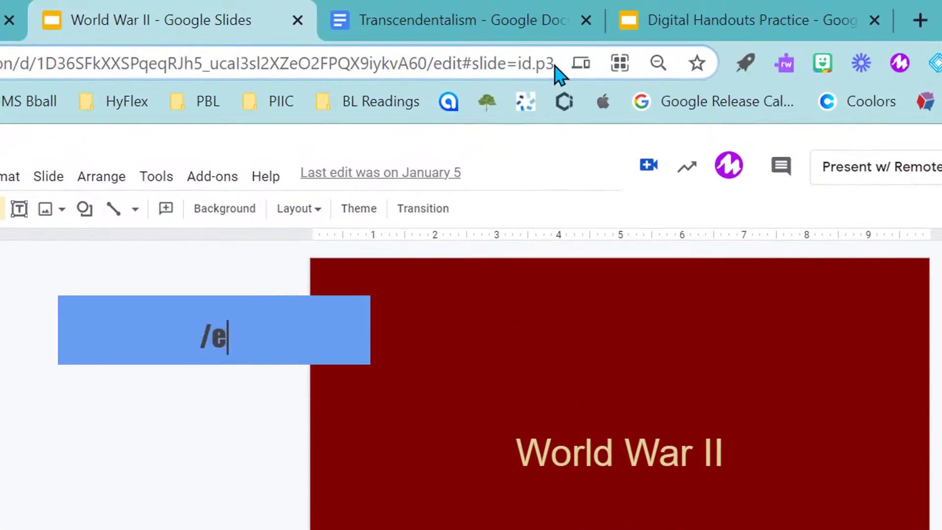
key(BackSpace)
key(BackSpace)
key(BackSpace)
key(BackSpace)
key(BackSpace)
key(BackSpace)
key(BackSpace)
key(BackSpace)
key(BackSpace)
key(BackSpace)
key(BackSpace)
key(BackSpace)
key(BackSpace)
key(BackSpace)
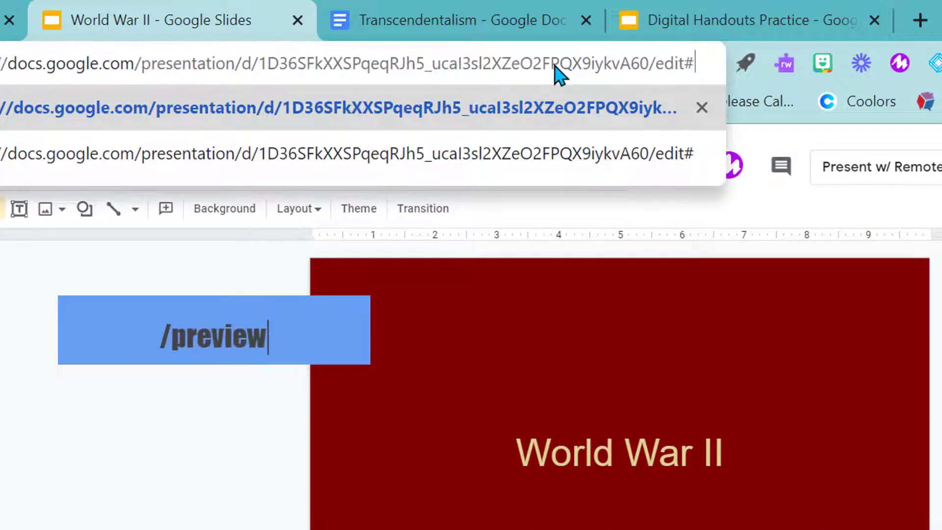
key(BackSpace)
key(BackSpace)
text(previe)
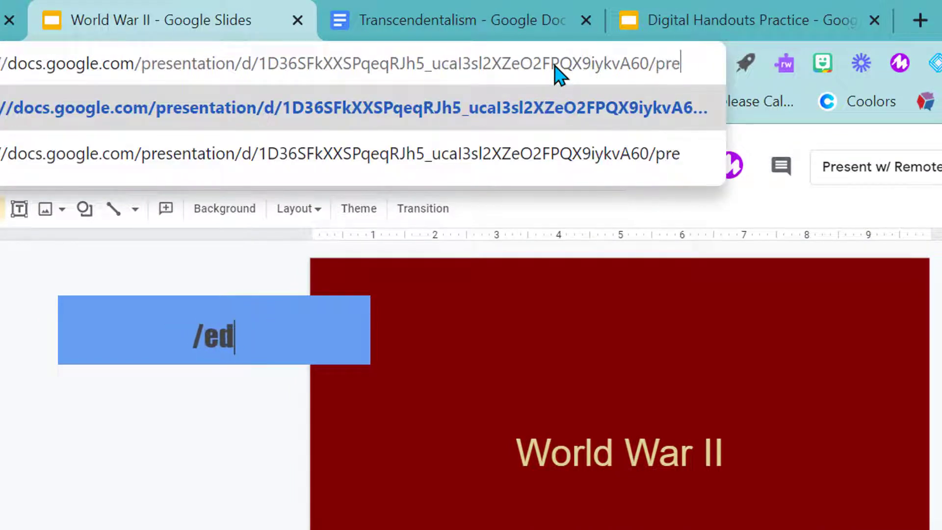
text(w)
key(Return)
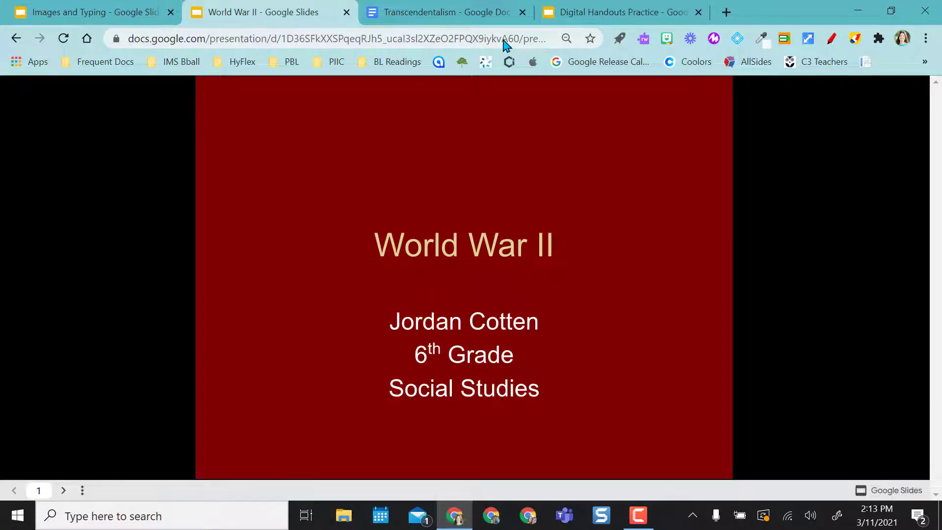
Step: Advance to slide 6, Berlin Rome Tokyo, and switch full screen on and back off
click(63, 490)
click(62, 490)
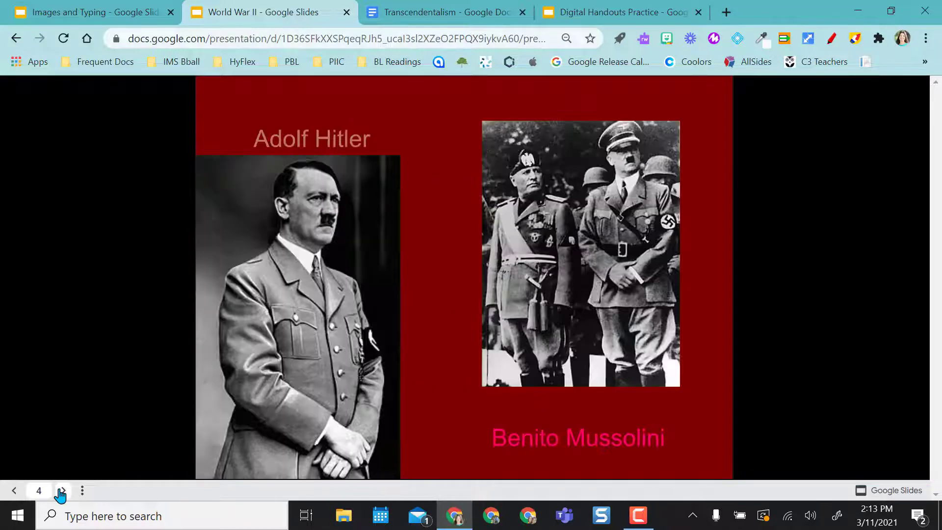
click(61, 490)
click(61, 491)
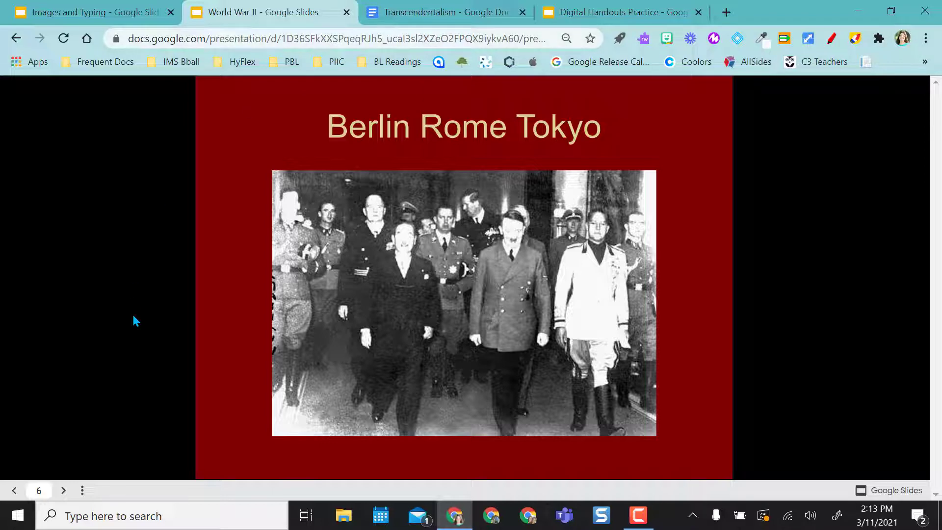
click(83, 491)
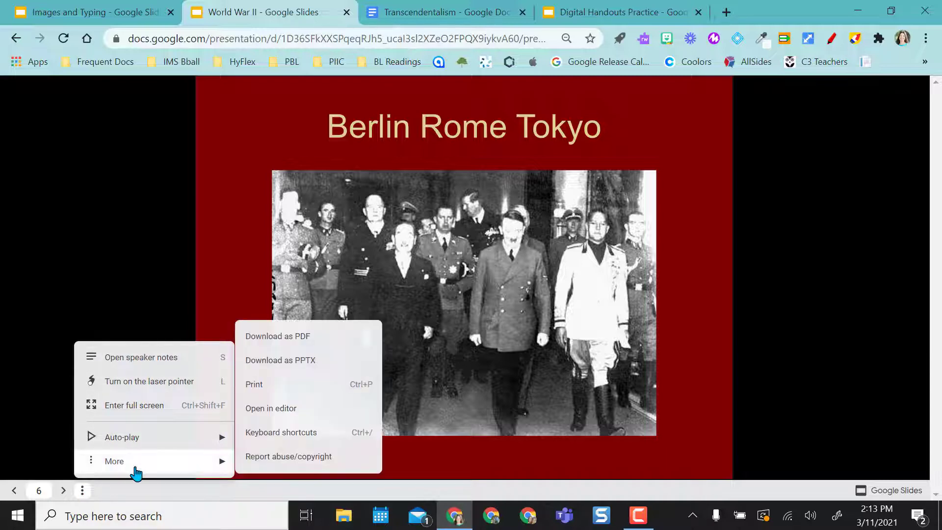
click(118, 405)
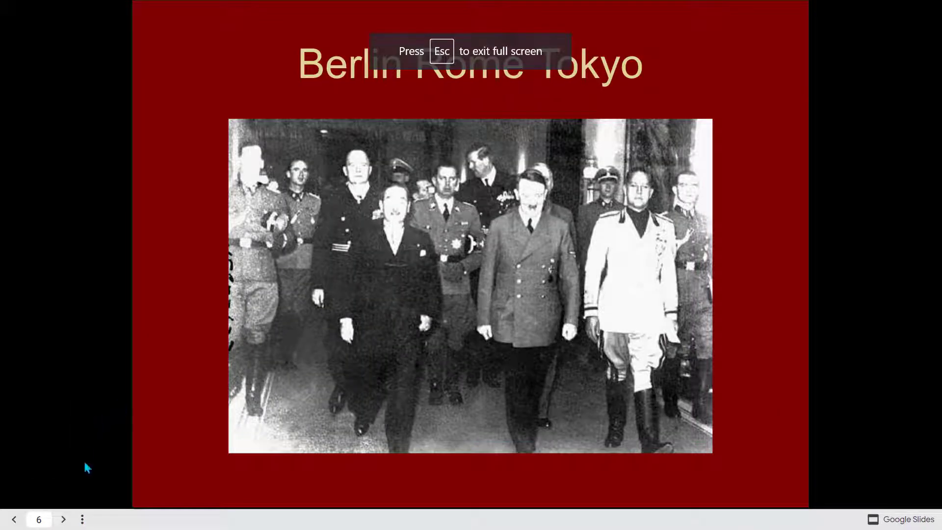
click(84, 520)
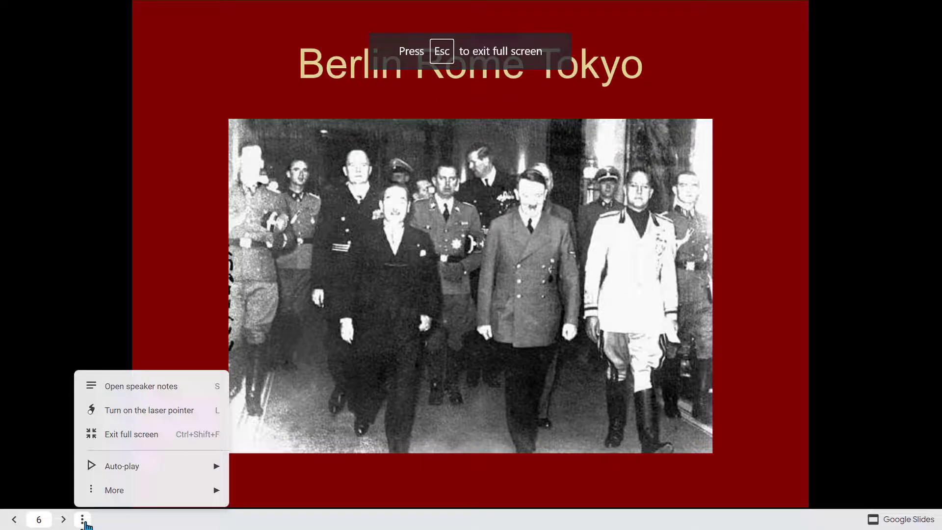
click(128, 434)
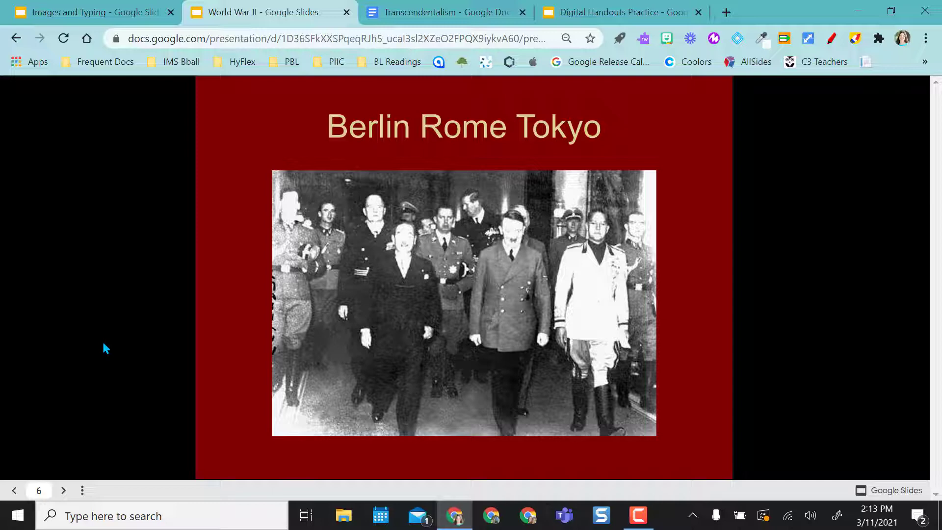
Step: Replace the slide id with ?rm=minimal after /preview, then advance two slides to 'The Bad Guys (Axis)'
click(470, 44)
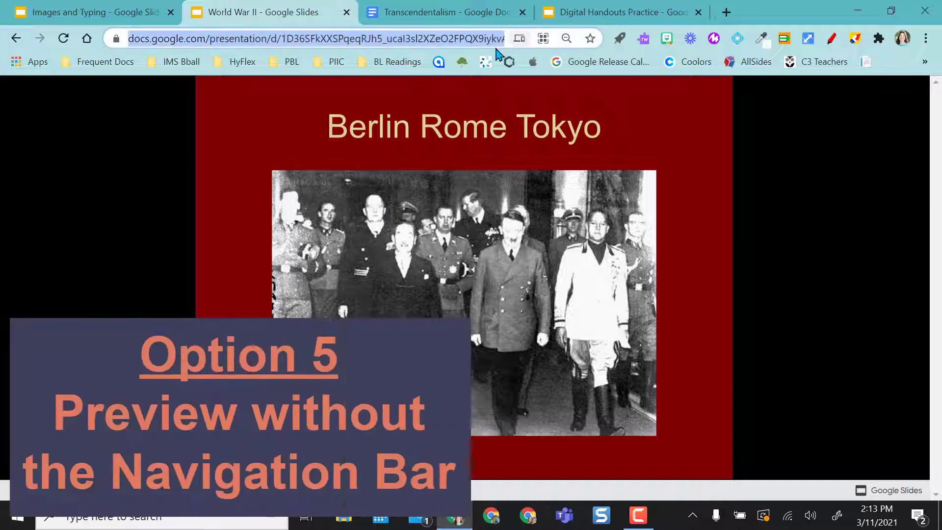
click(469, 43)
key(End)
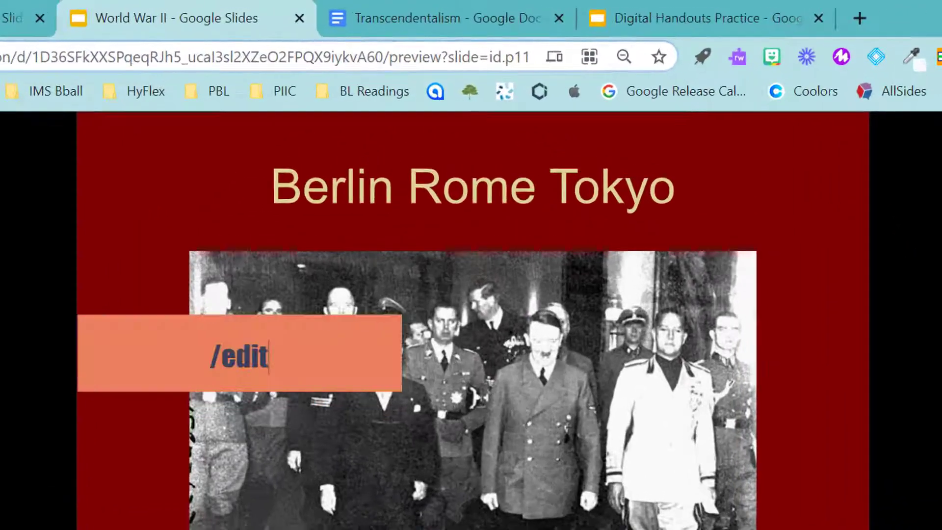
key(BackSpace)
key(BackSpace)
key(BackSpace)
key(BackSpace)
key(BackSpace)
key(BackSpace)
key(BackSpace)
key(BackSpace)
key(BackSpace)
key(BackSpace)
key(BackSpace)
key(BackSpace)
key(BackSpace)
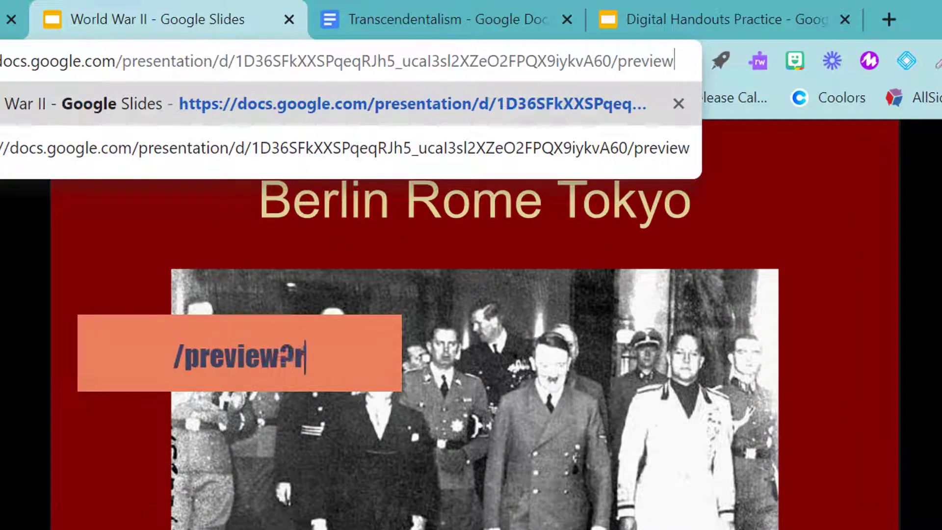
text(?r)
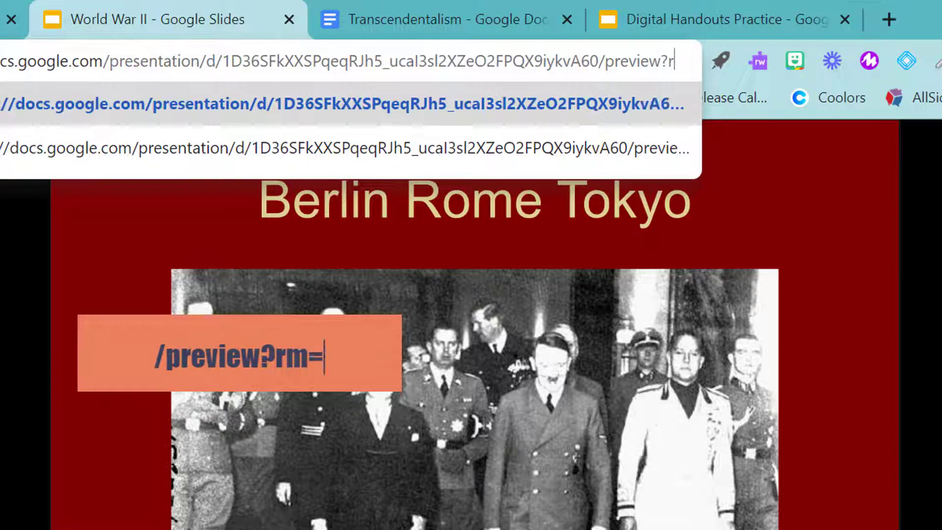
text(m=minimal)
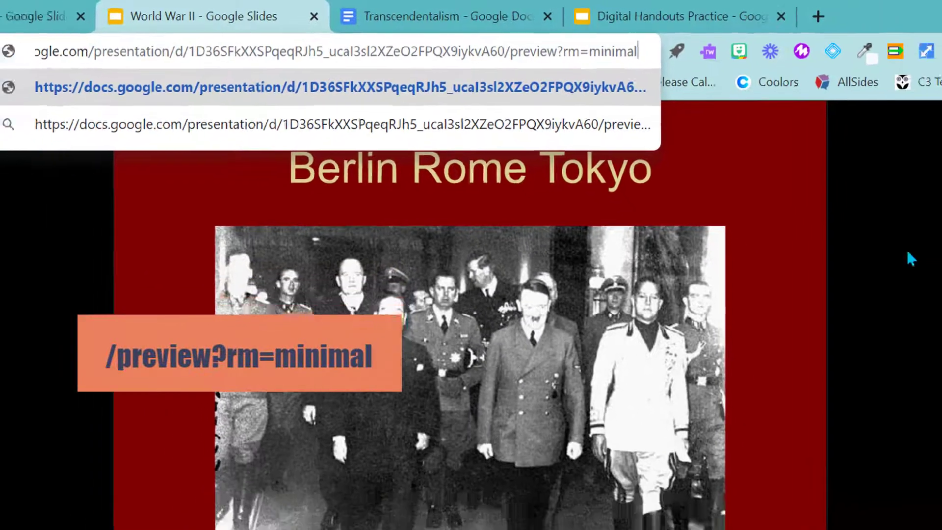
key(Return)
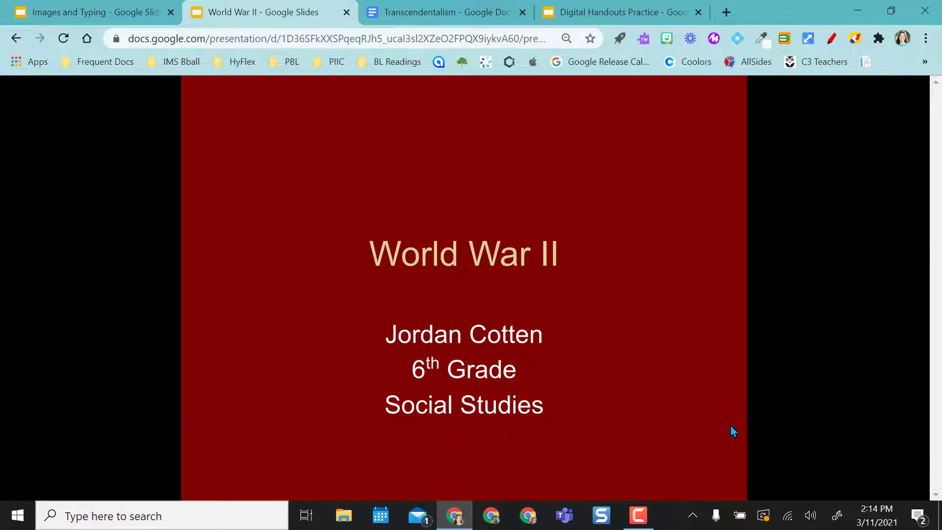
key(Right)
key(Right)
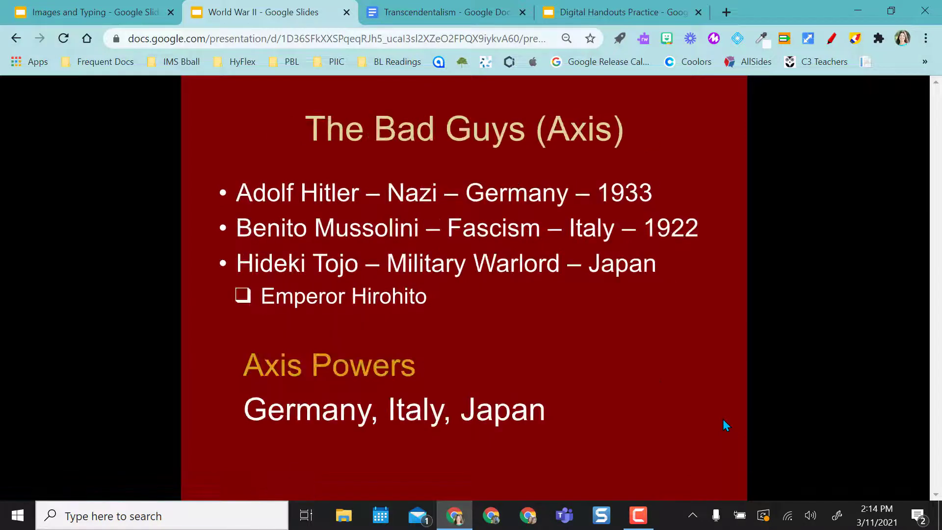
key(Right)
key(Right)
key(Right)
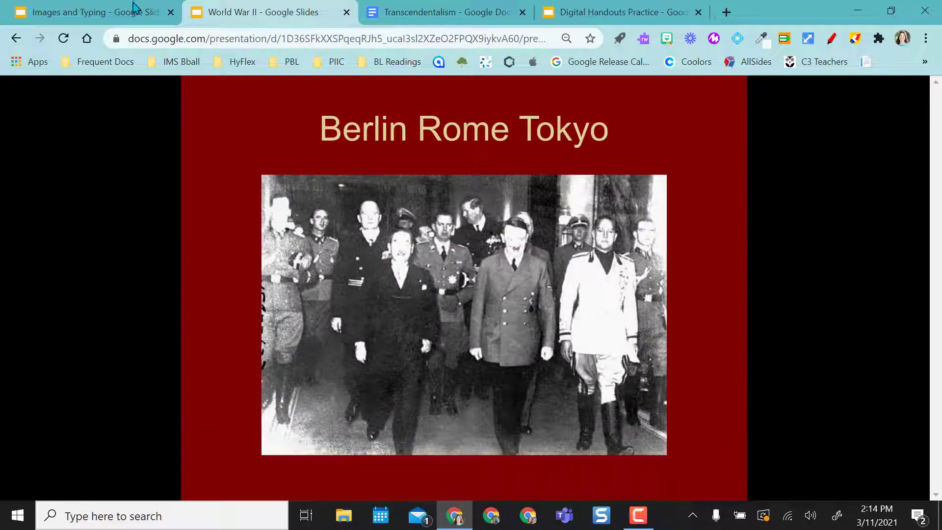
Step: Replace 'preview?rm=minimal&slide=id.p11' at the end of the link with 'edit' and load it
drag(529, 39, 554, 39)
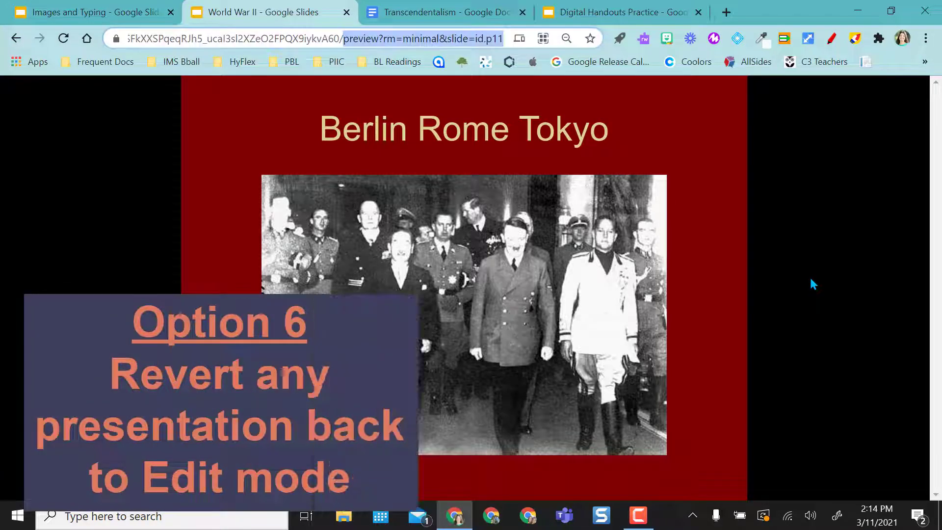
key(BackSpace)
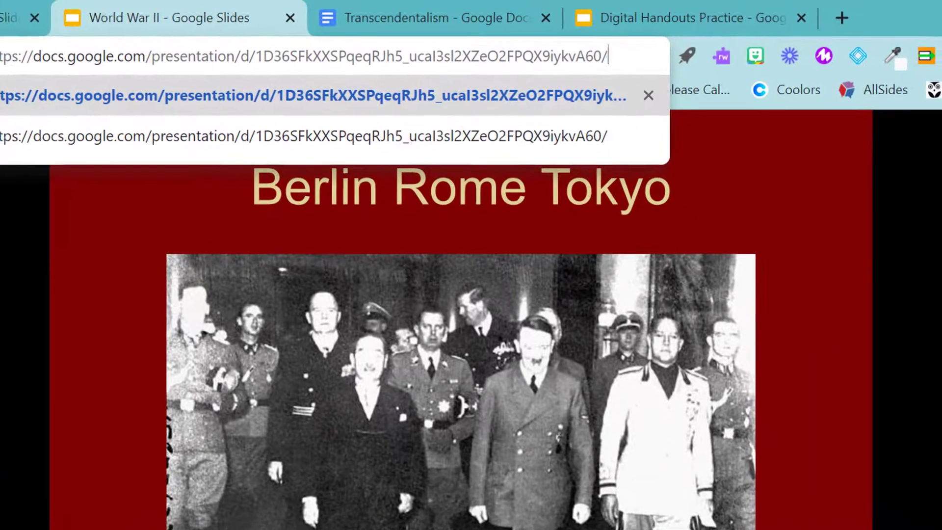
text(edit)
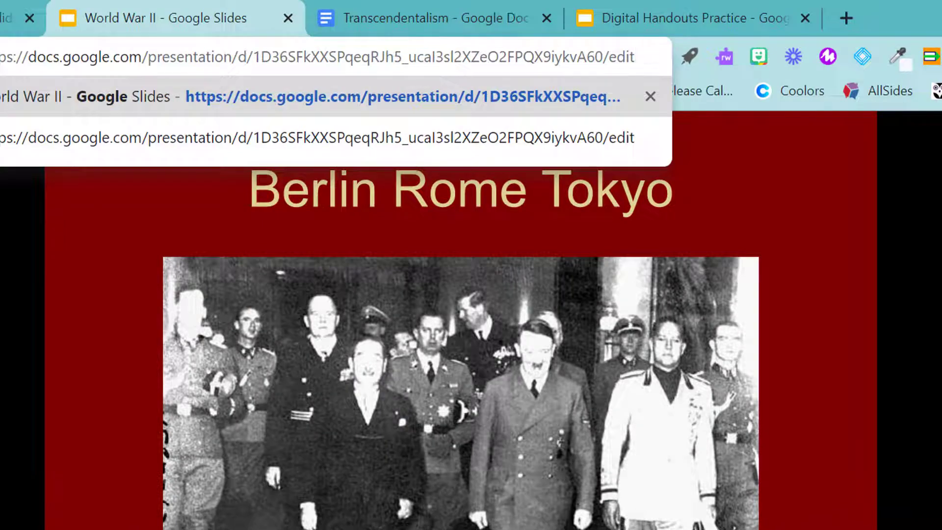
key(Return)
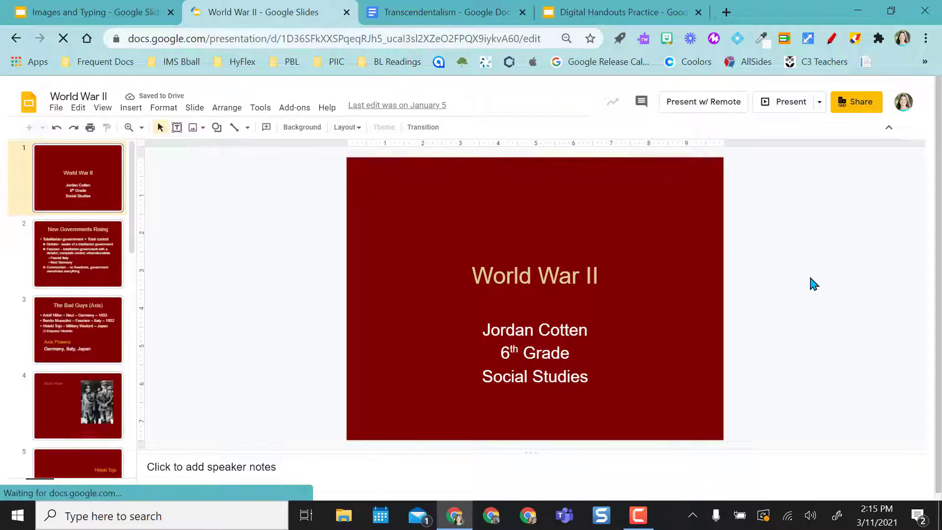
Step: Switch to the Images and Typing presentation's browser tab
key(ctrl+shift+Tab)
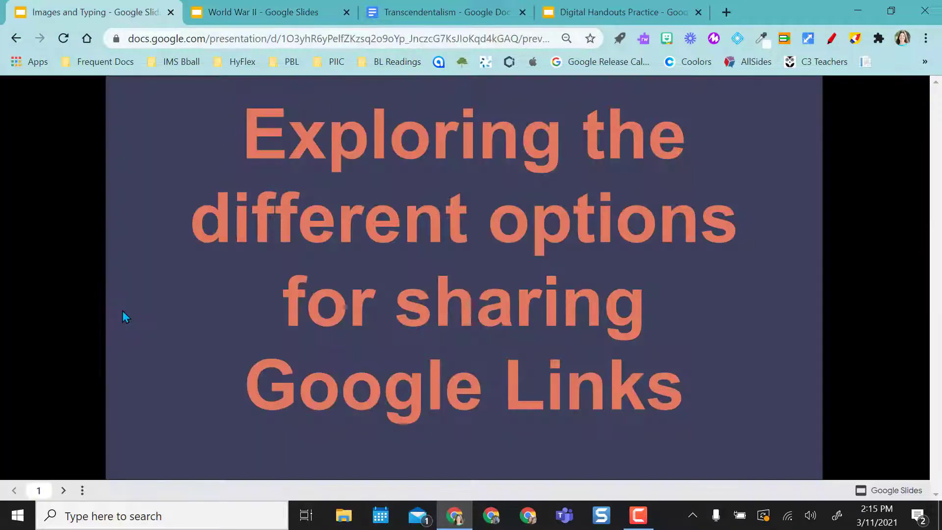